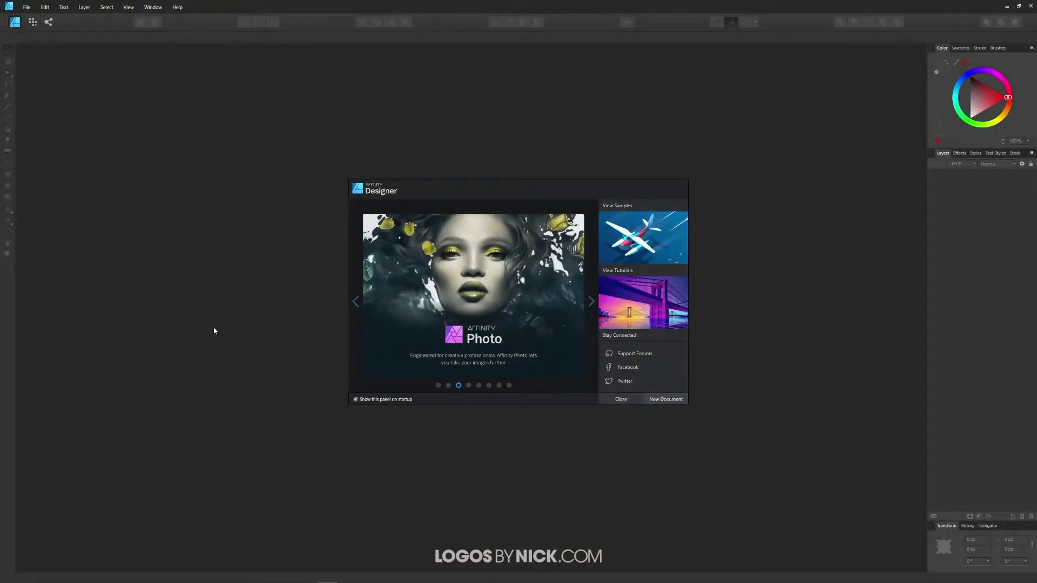
- Dismiss the welcome panel and open dog.jpg from the Remove White Background folder
left_click(621, 399)
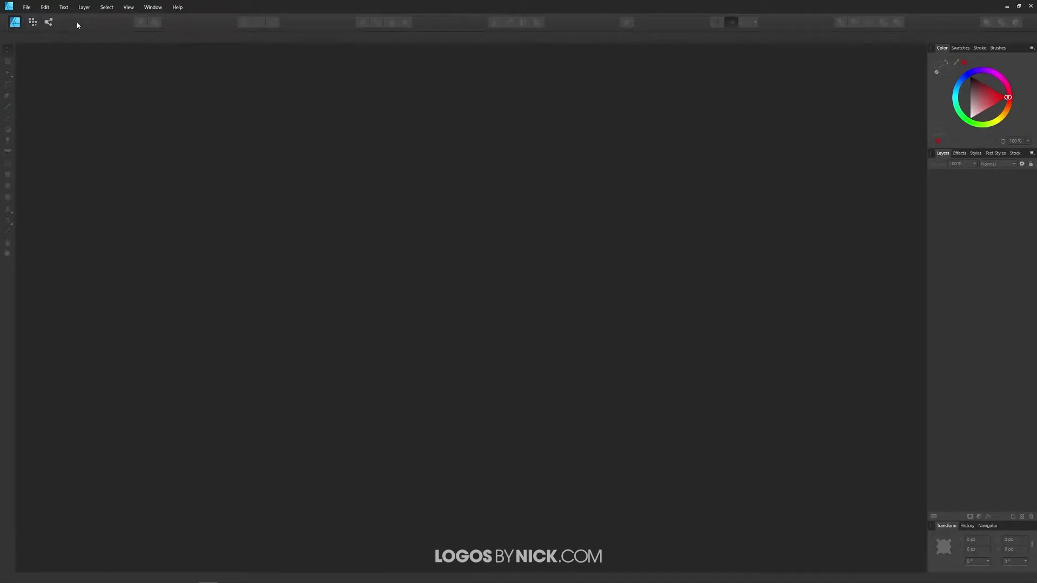
left_click(26, 7)
left_click(37, 47)
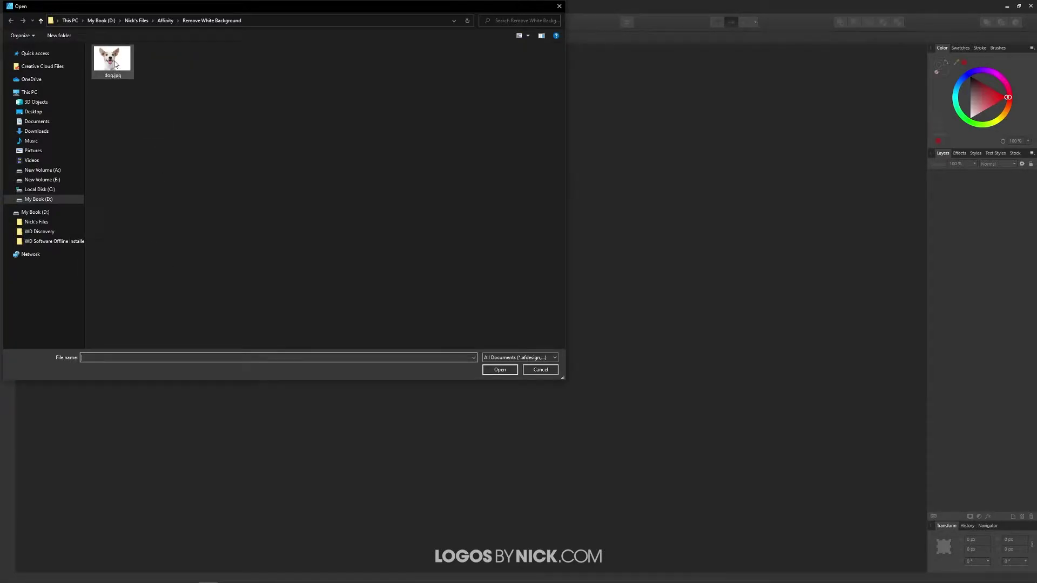
double_click(114, 63)
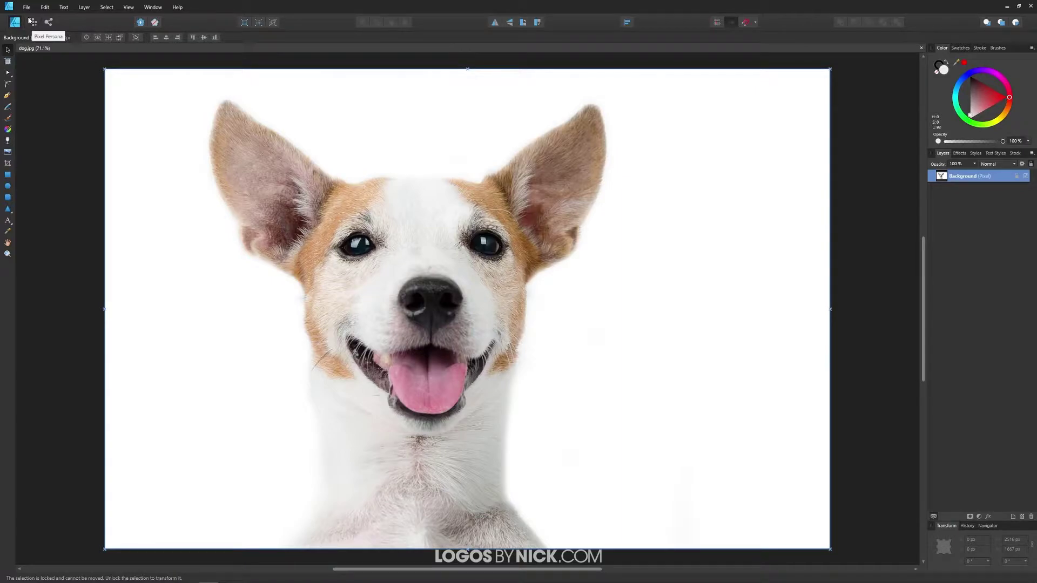
- Switch to the Pixel Persona and clear the Background layer's Lock option
left_click(33, 22)
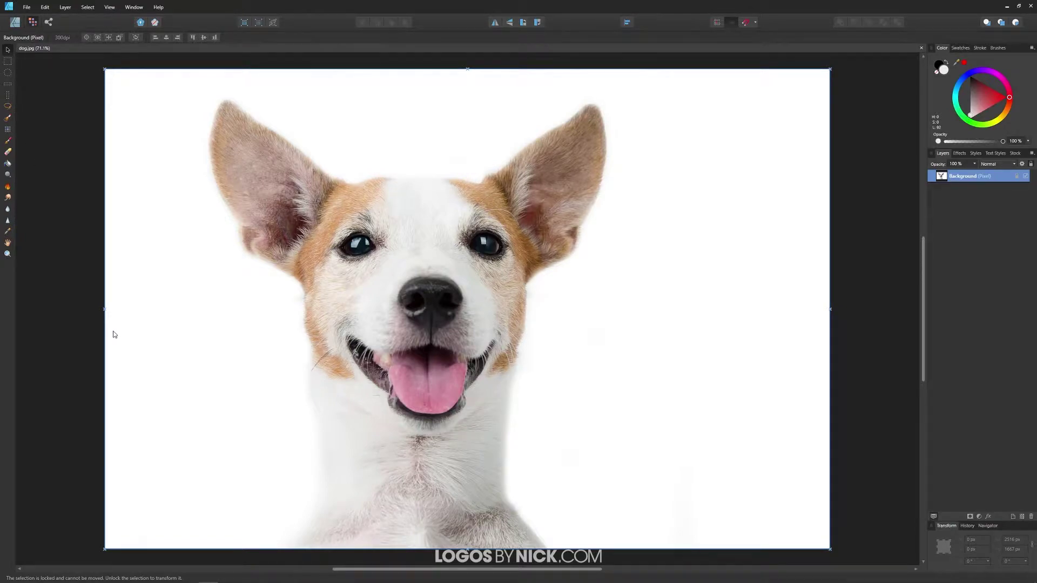
right_click(966, 180)
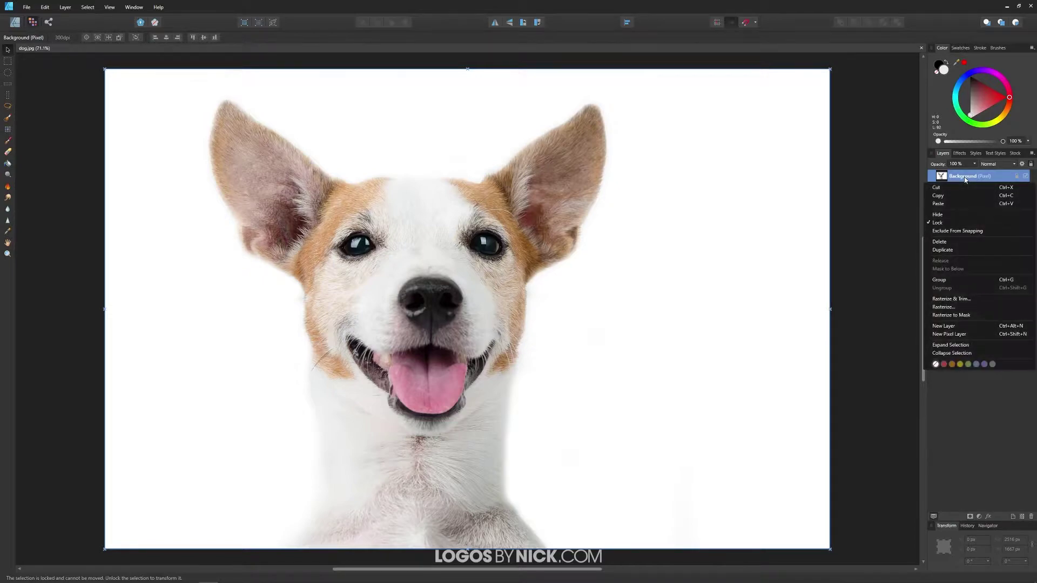
left_click(938, 223)
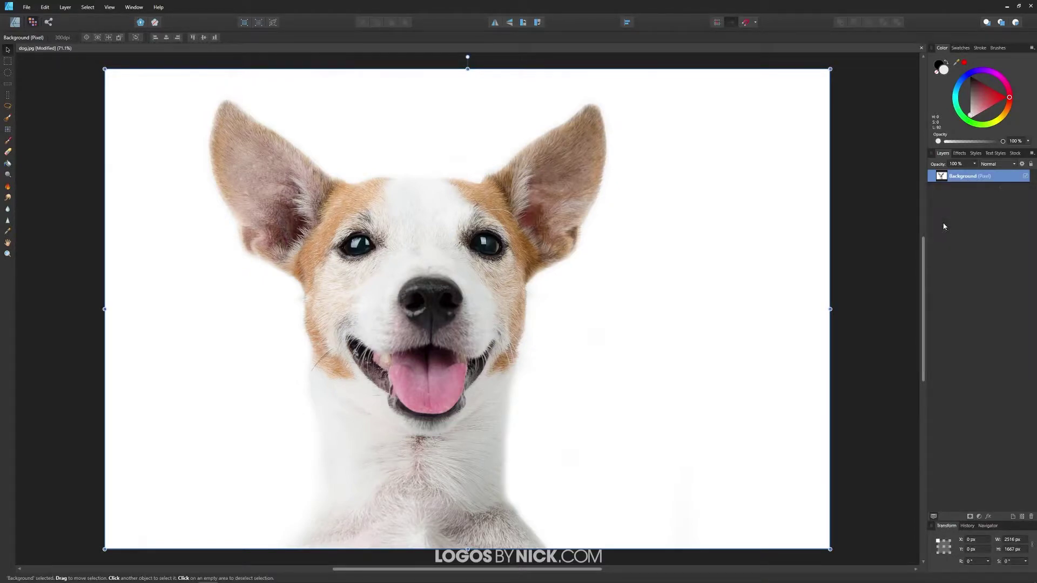
- Pick the Selection Brush Tool and resize it to roughly 143 px wide
left_click(8, 122)
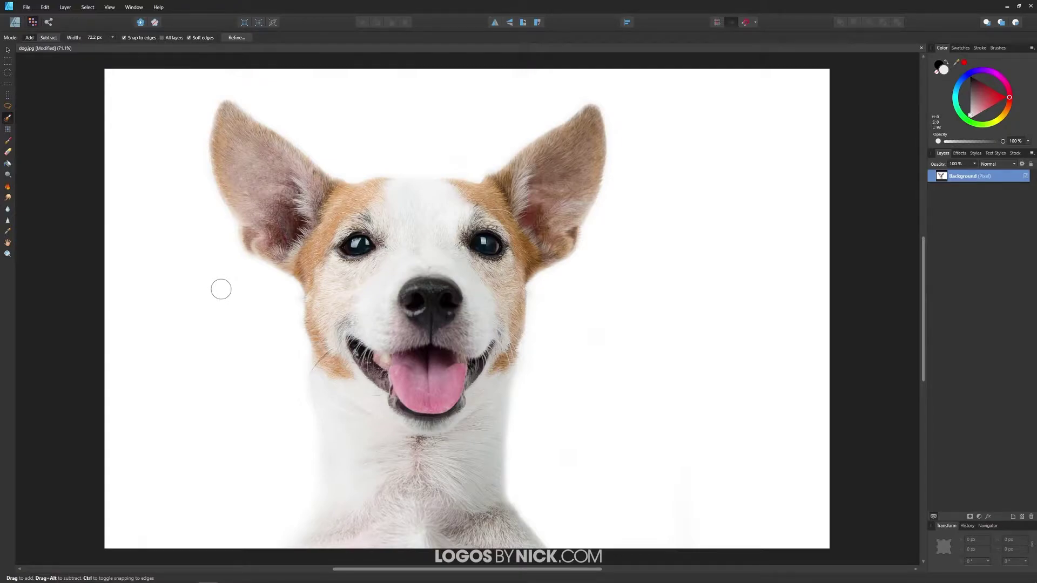
key("bracketright")
key("bracketright")
key("bracketright")
key("bracketright")
key("bracketright")
key("bracketright")
key("bracketright")
key("bracketright")
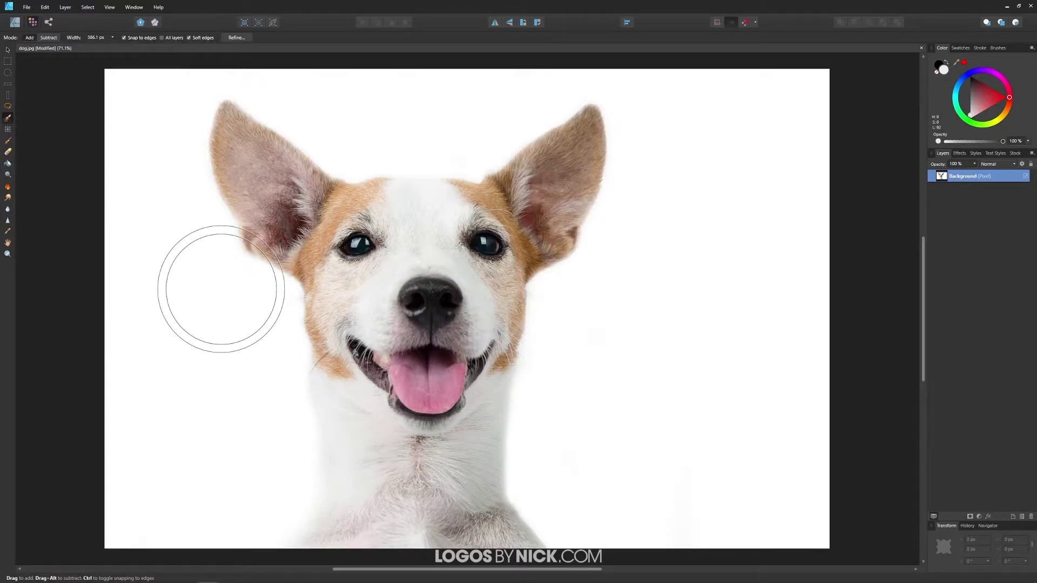
key("bracketleft")
key("bracketleft")
key("bracketleft")
key("bracketleft")
key("bracketleft")
key("bracketleft")
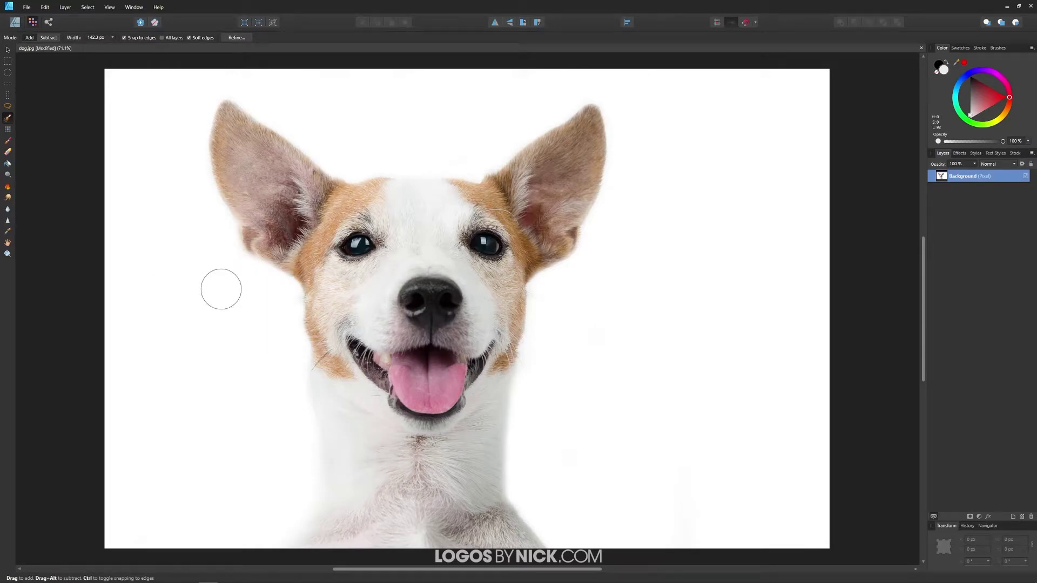
key("bracketright")
key("bracketleft")
key("bracketleft")
key("bracketleft")
key("bracketright")
key("bracketright")
key("bracketright")
key("bracketright")
key("bracketright")
key("bracketleft")
key("bracketleft")
key("bracketleft")
key("bracketleft")
key("bracketright")
key("bracketright")
key("bracketright")
key("bracketright")
- Paint the initial selection down the left ear and across the head and right ear
mouse_move(197, 107)
left_mouse_down()
mouse_move(185, 139)
mouse_move(203, 234)
mouse_move(229, 279)
mouse_move(274, 307)
mouse_move(288, 432)
mouse_move(282, 510)
mouse_move(268, 540)
mouse_move(264, 524)
left_mouse_up()
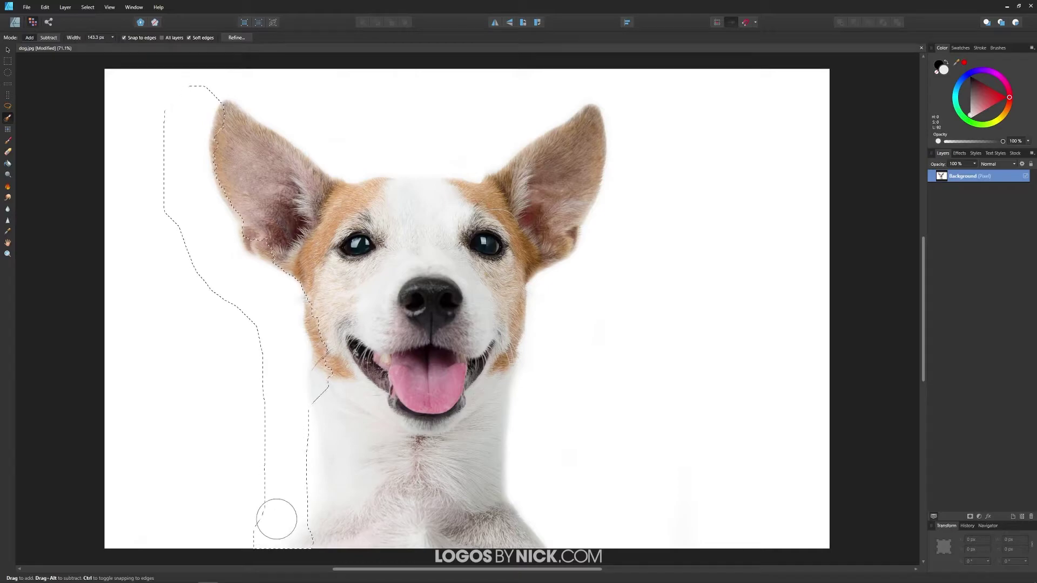
scroll(338, 382, "up", 5)
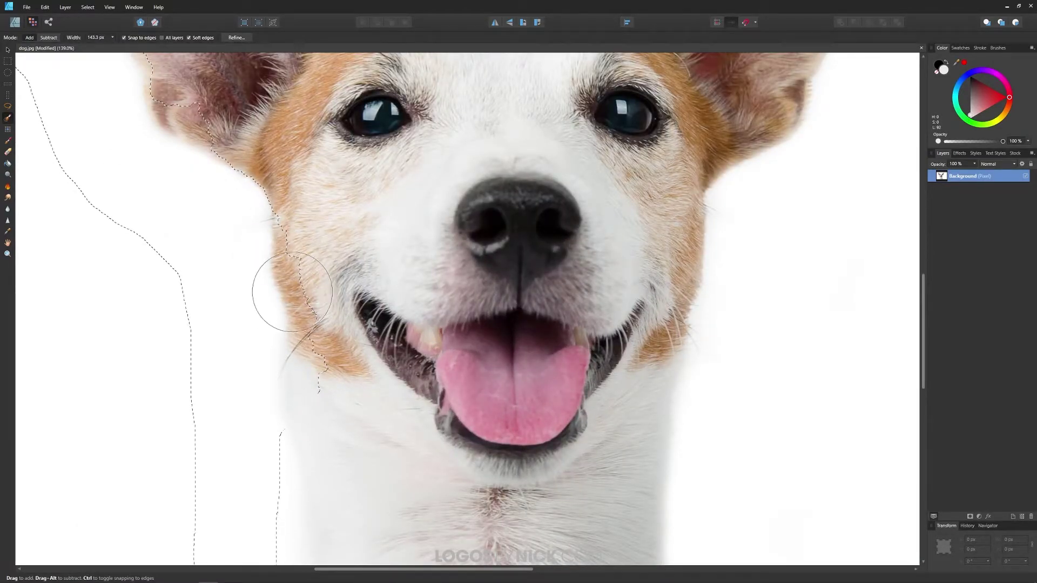
scroll(373, 346, "up", 3)
scroll(372, 346, "left", 2)
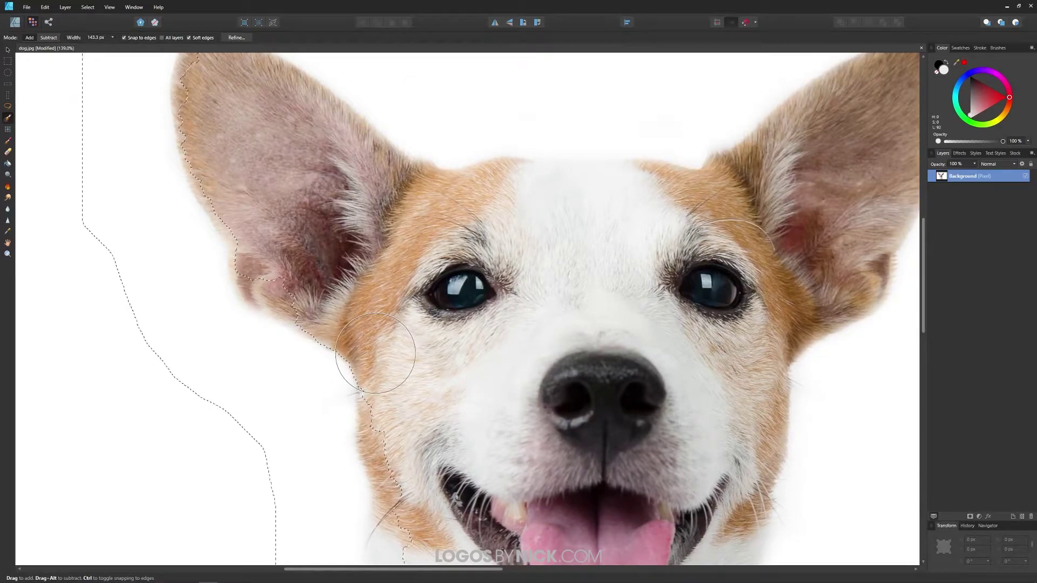
scroll(375, 354, "down", 5)
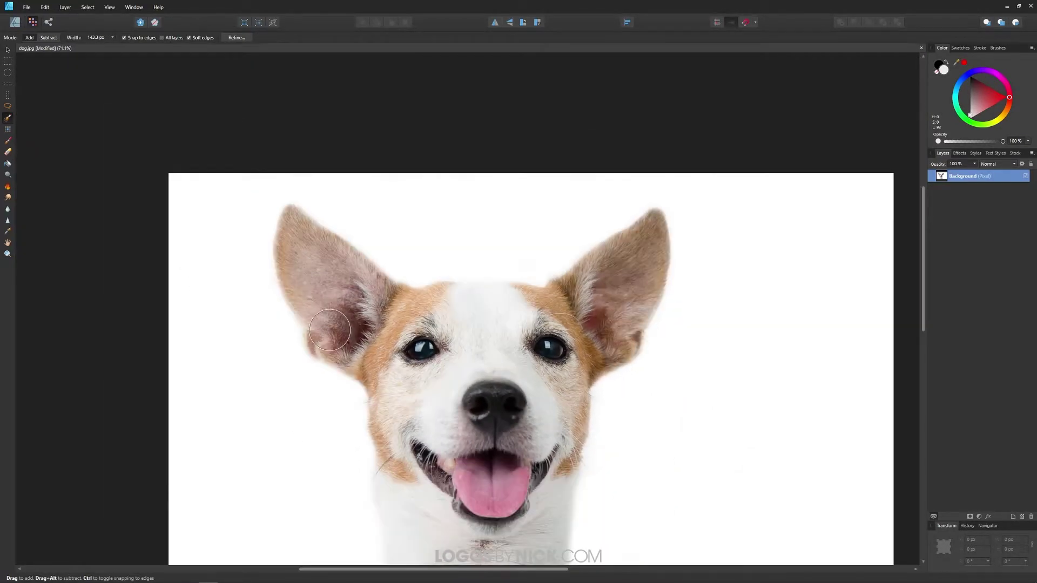
scroll(324, 297, "down", 2)
scroll(318, 264, "right", 1)
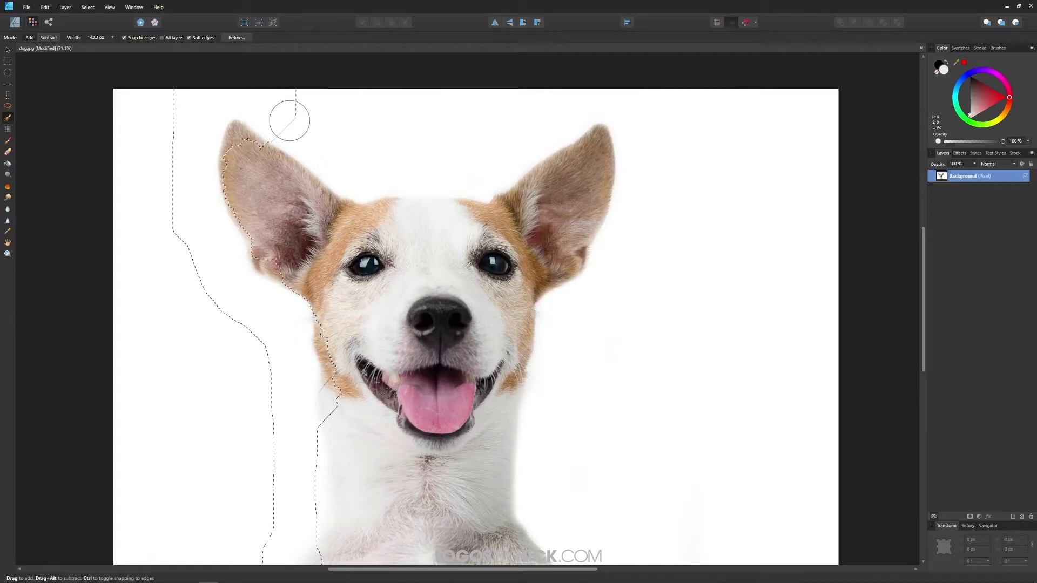
mouse_move(290, 120)
left_mouse_down()
mouse_move(355, 168)
mouse_move(396, 175)
mouse_move(495, 169)
mouse_move(547, 119)
mouse_move(624, 112)
mouse_move(634, 142)
mouse_move(624, 234)
left_mouse_up()
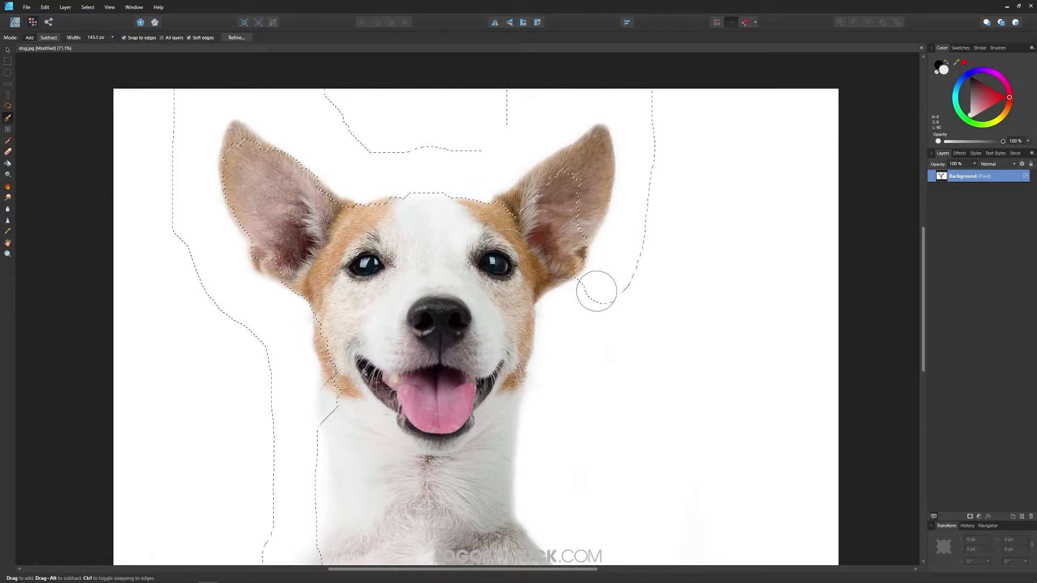
- Reshape the selection's left side and top, and extend it down the right background
mouse_move(549, 489)
left_mouse_down()
mouse_move(636, 519)
mouse_move(629, 363)
mouse_move(581, 359)
mouse_move(619, 387)
left_mouse_up()
scroll(632, 432, "down", 4)
scroll(632, 432, "left", 1)
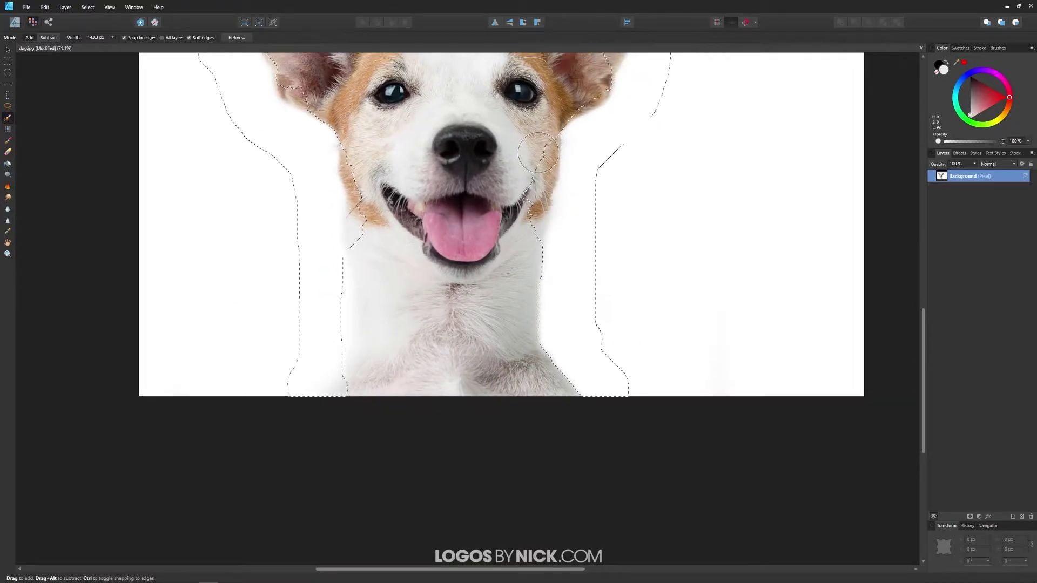
scroll(594, 368, "up", 5)
scroll(567, 346, "down", 4)
scroll(540, 323, "up", 3)
scroll(480, 340, "down", 3)
scroll(481, 340, "right", 1)
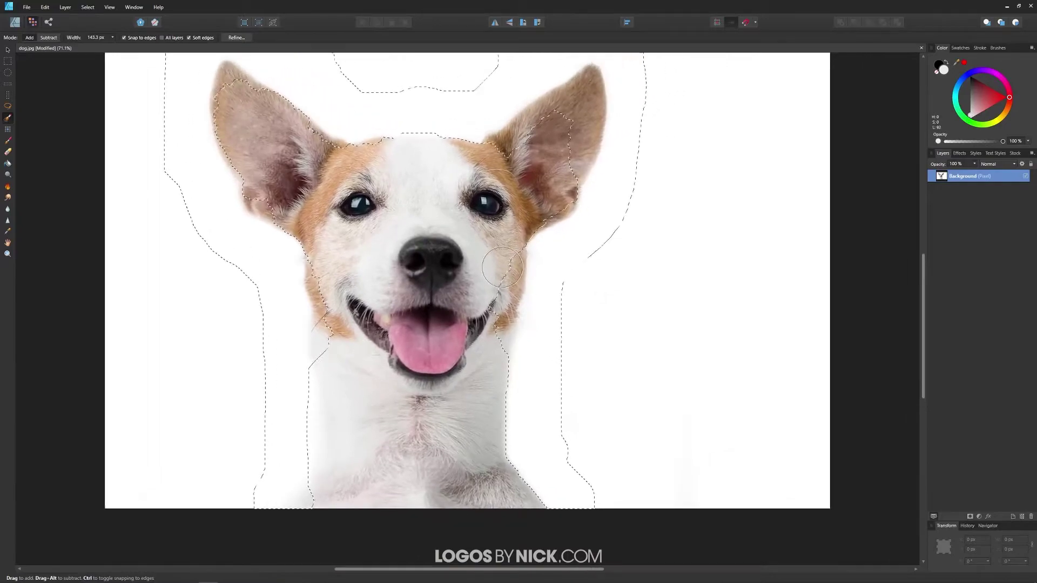
scroll(421, 361, "left", 2)
scroll(421, 361, "up", 1)
scroll(362, 381, "up", 1)
scroll(362, 380, "right", 1)
mouse_move(305, 400)
left_mouse_down()
mouse_move(274, 358)
mouse_move(266, 323)
mouse_move(276, 393)
mouse_move(251, 522)
mouse_move(257, 419)
mouse_move(237, 450)
mouse_move(222, 412)
mouse_move(187, 426)
mouse_move(155, 415)
mouse_move(153, 363)
mouse_move(148, 392)
mouse_move(242, 342)
mouse_move(237, 308)
mouse_move(174, 342)
left_mouse_up()
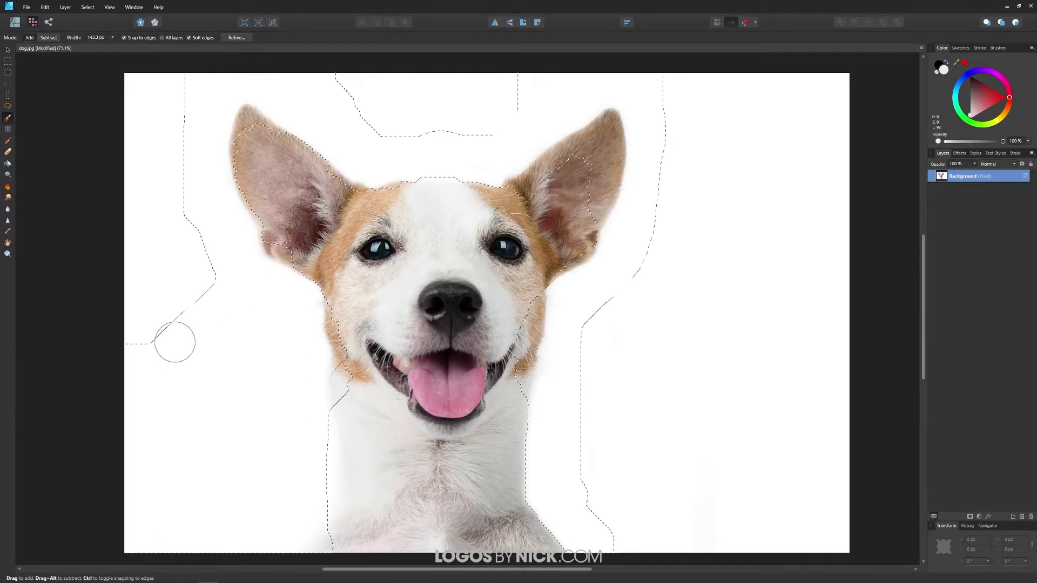
mouse_move(205, 303)
left_mouse_down()
mouse_move(157, 342)
mouse_move(144, 313)
mouse_move(197, 270)
mouse_move(175, 224)
mouse_move(136, 215)
left_mouse_up()
mouse_move(339, 83)
left_mouse_down()
mouse_move(408, 123)
mouse_move(481, 91)
mouse_move(665, 74)
left_mouse_up()
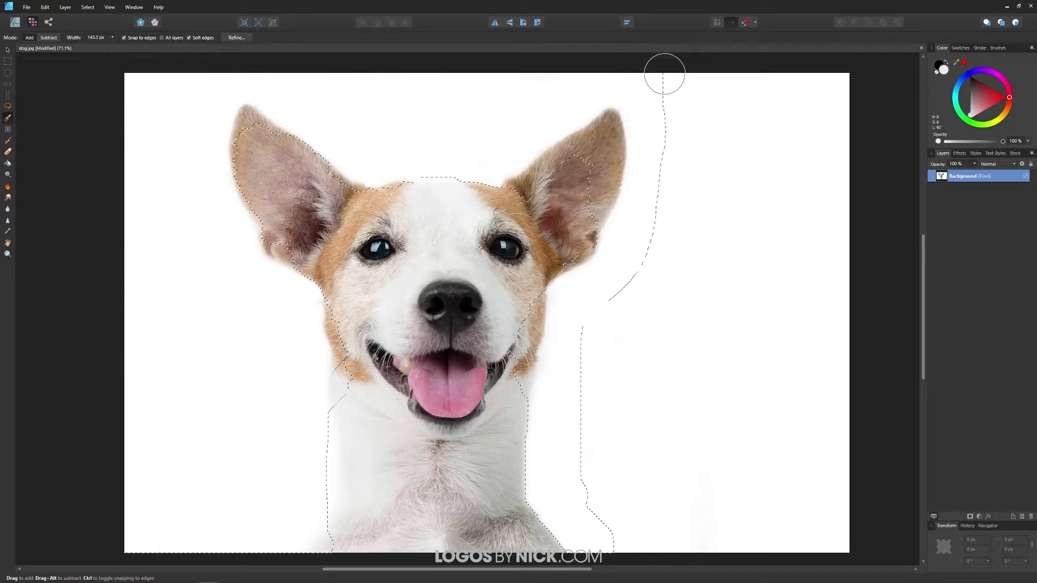
mouse_move(652, 268)
left_mouse_down()
mouse_move(590, 420)
mouse_move(620, 541)
mouse_move(644, 369)
mouse_move(681, 351)
mouse_move(701, 442)
mouse_move(672, 549)
mouse_move(762, 513)
mouse_move(817, 526)
mouse_move(849, 489)
mouse_move(813, 299)
mouse_move(779, 284)
mouse_move(753, 332)
mouse_move(679, 334)
mouse_move(691, 347)
mouse_move(734, 94)
mouse_move(765, 346)
mouse_move(815, 219)
left_mouse_up()
- Paint along the left ear's right and inner edges, then narrow the brush to 66.7 px
key("bracketright")
key("bracketright")
key("bracketright")
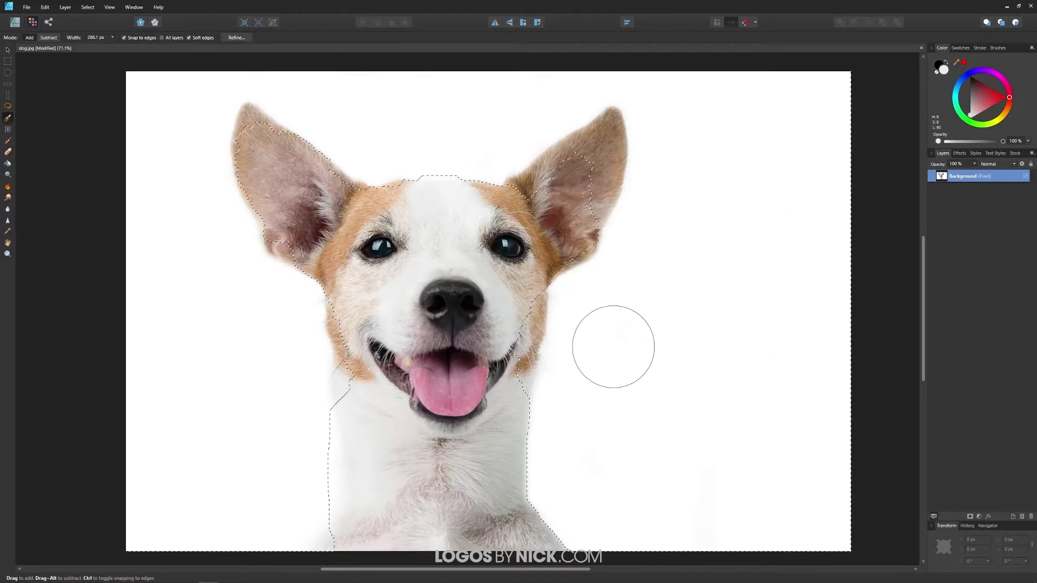
left_click_drag(613, 342, 669, 335)
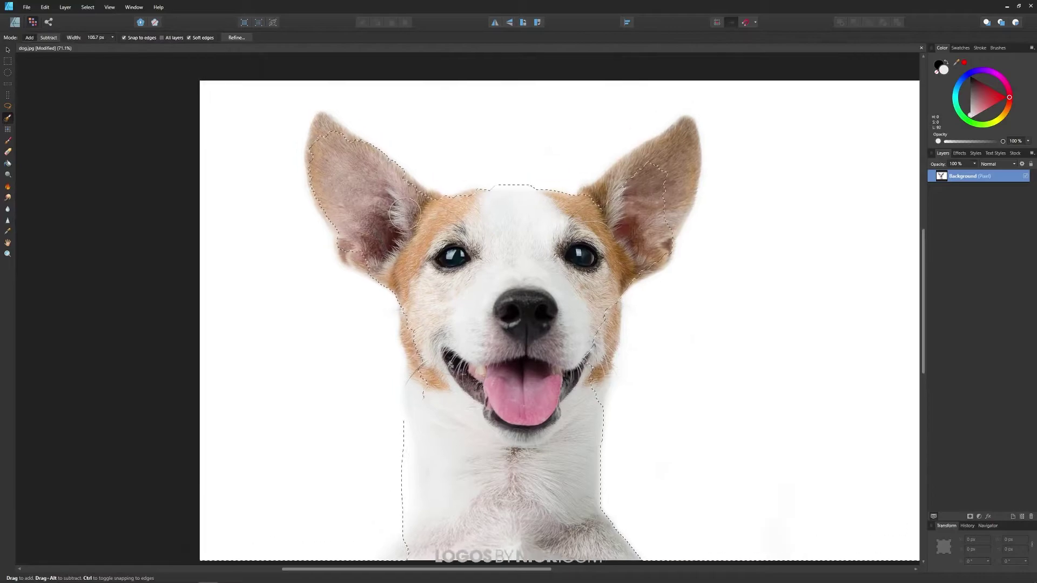
scroll(404, 213, "up", 3)
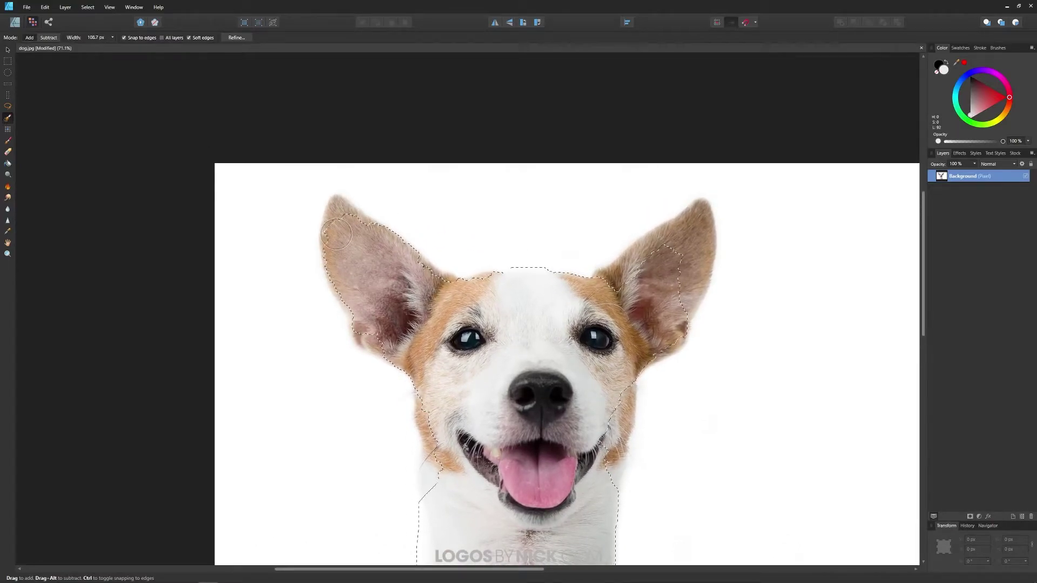
scroll(336, 232, "up", 5)
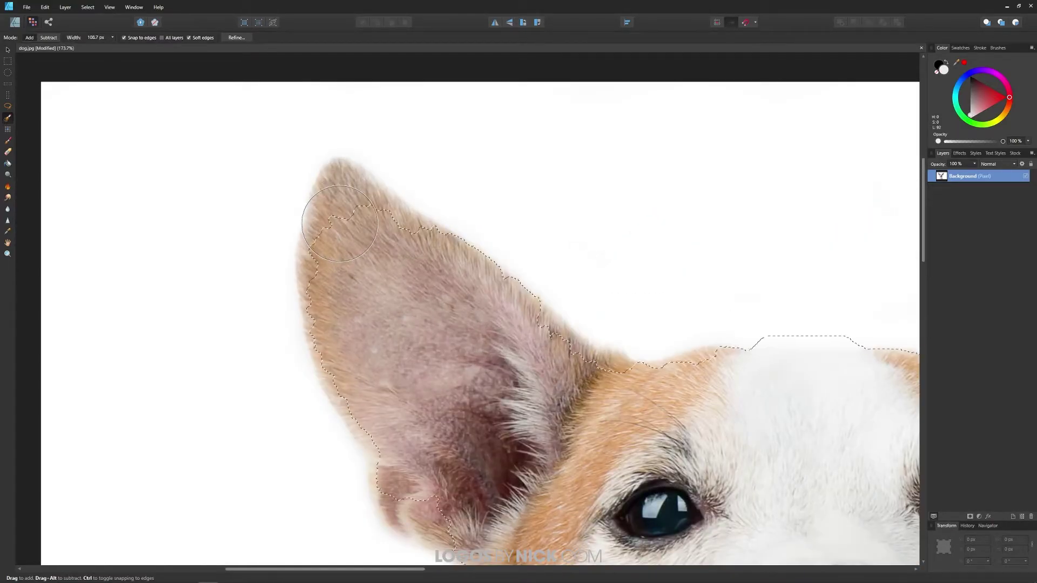
scroll(361, 240, "down", 2)
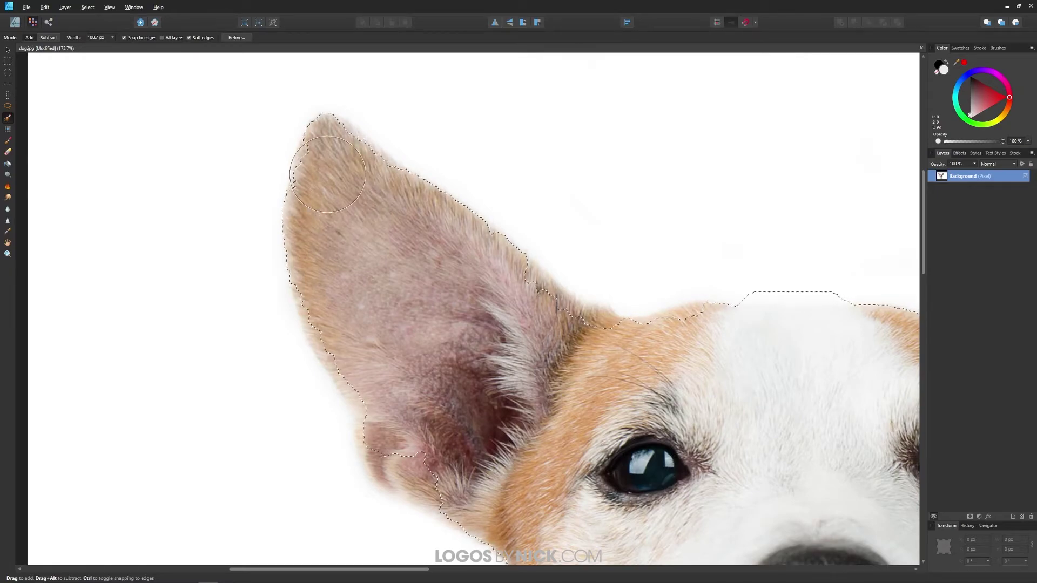
mouse_move(367, 177)
left_mouse_down()
mouse_move(406, 321)
mouse_move(495, 401)
mouse_move(531, 304)
left_mouse_up()
mouse_move(576, 366)
left_mouse_down()
mouse_move(579, 341)
mouse_move(542, 379)
mouse_move(539, 368)
mouse_move(517, 370)
left_mouse_up()
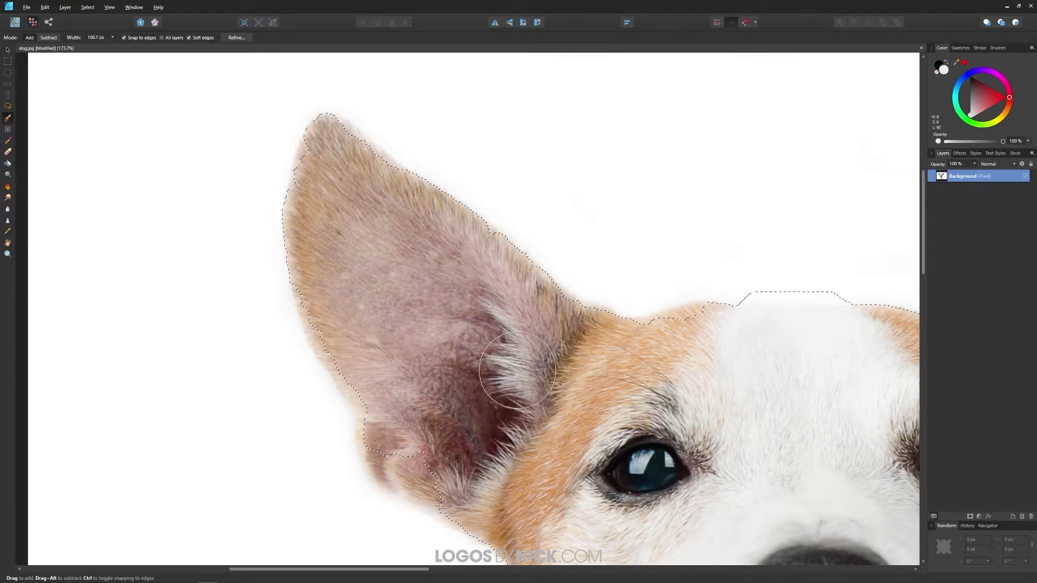
key("bracketleft")
key("bracketleft")
key("bracketleft")
- Tighten the selection along the ear's lower edge and flatten it along the head top
scroll(319, 295, "down", 5)
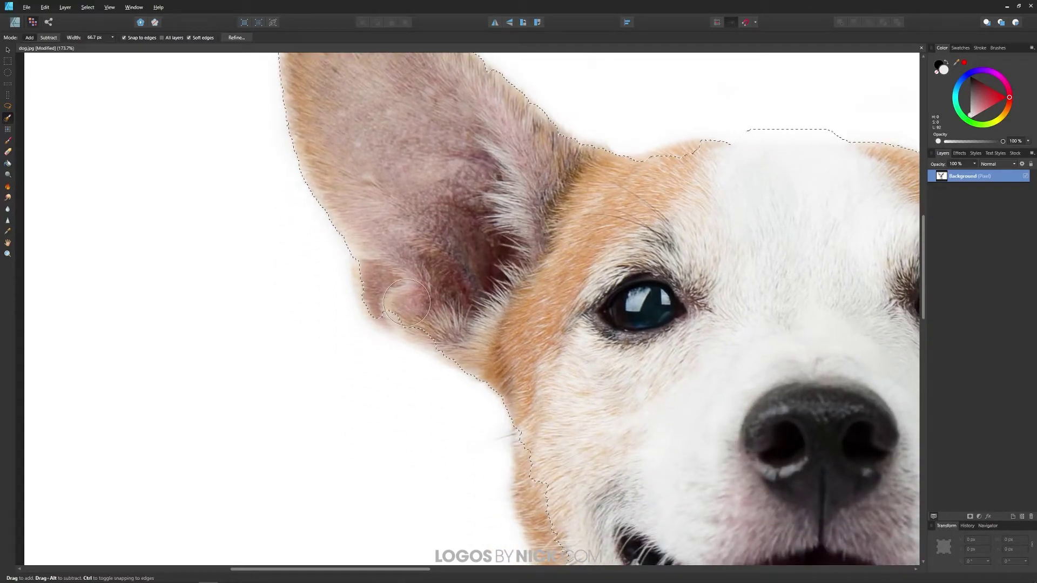
mouse_move(397, 306)
left_mouse_down()
mouse_move(454, 356)
mouse_move(442, 335)
left_mouse_up()
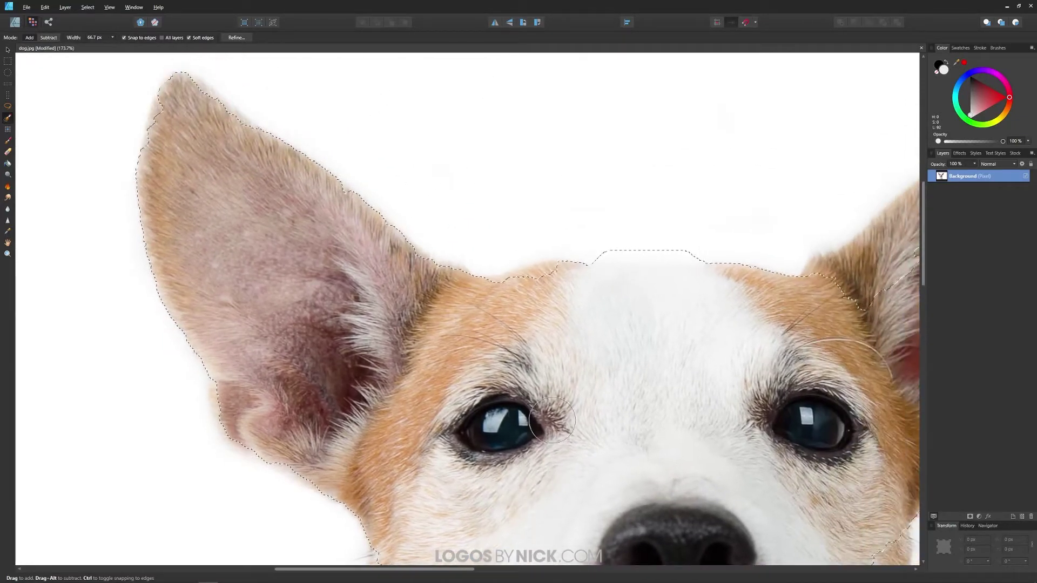
scroll(552, 420, "right", 3)
scroll(552, 420, "up", 1)
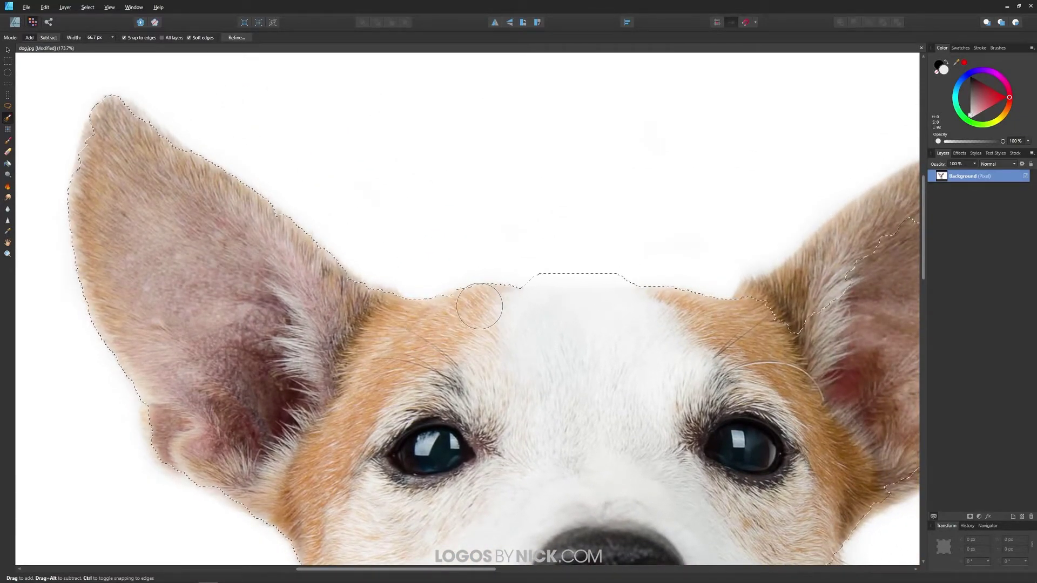
scroll(636, 324, "right", 2)
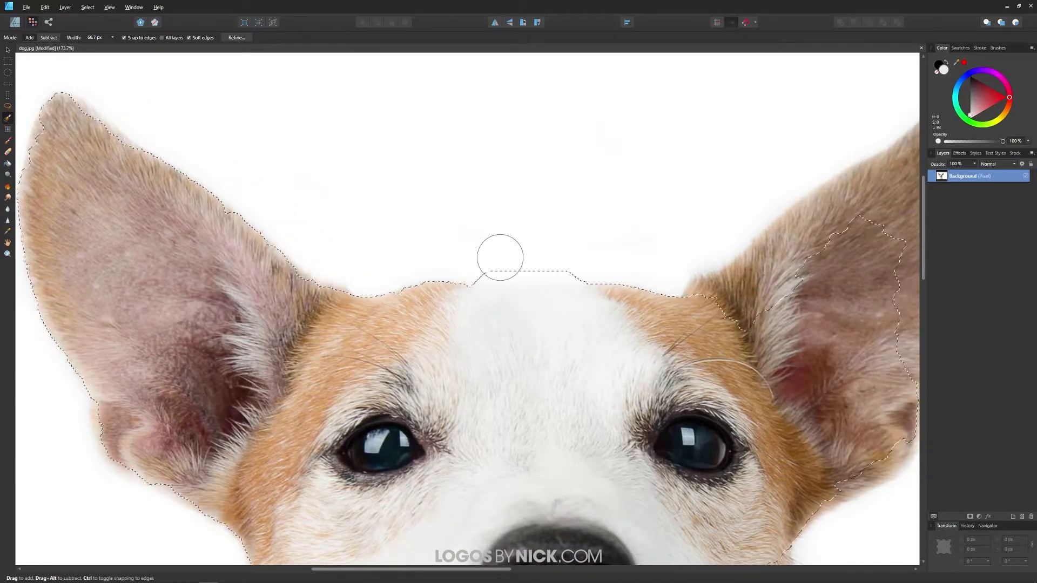
mouse_move(500, 257)
left_mouse_down()
mouse_move(502, 270)
mouse_move(542, 241)
mouse_move(540, 261)
left_mouse_up()
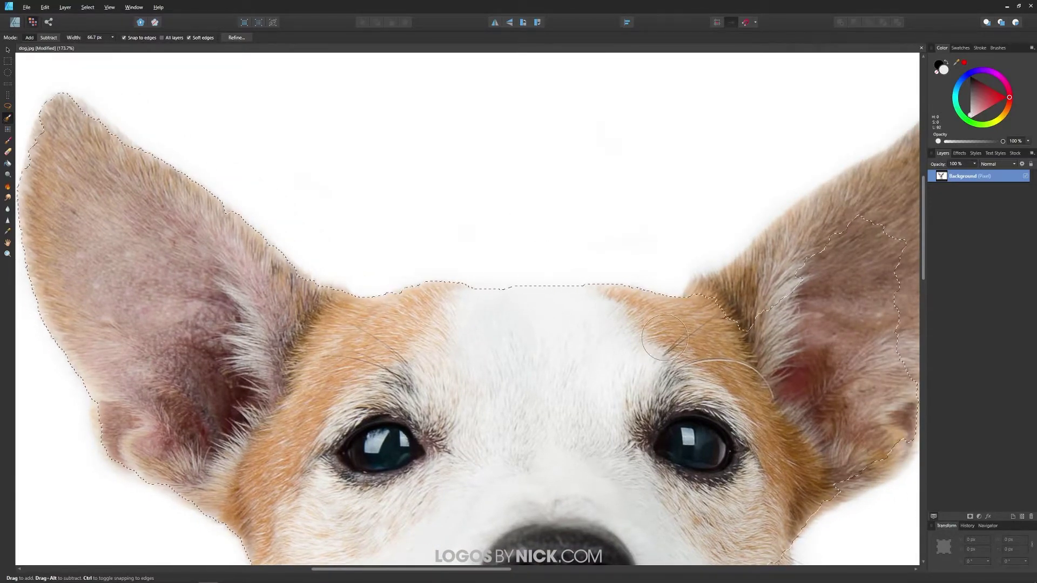
scroll(665, 337, "right", 4)
scroll(665, 337, "up", 1)
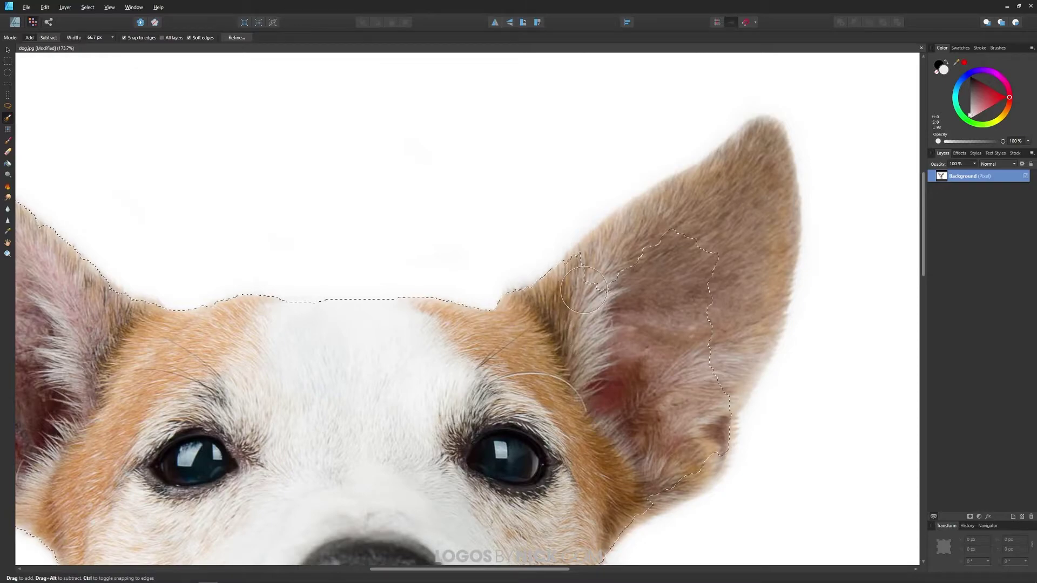
- Trace the right-hand ear, its fur tuft and base, and the cheek fur
mouse_move(584, 290)
left_mouse_down()
mouse_move(643, 250)
mouse_move(741, 134)
mouse_move(767, 125)
mouse_move(788, 184)
mouse_move(772, 206)
mouse_move(794, 243)
mouse_move(663, 440)
left_mouse_up()
scroll(661, 220, "down", 5)
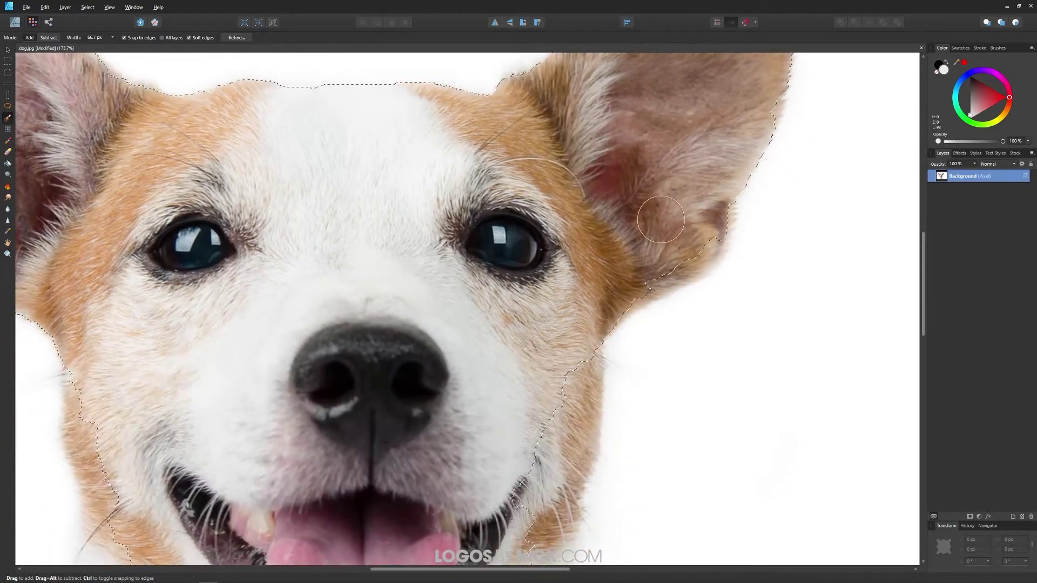
mouse_move(661, 220)
left_mouse_down()
mouse_move(685, 219)
mouse_move(703, 246)
mouse_move(705, 208)
left_mouse_up()
scroll(708, 243, "up", 3)
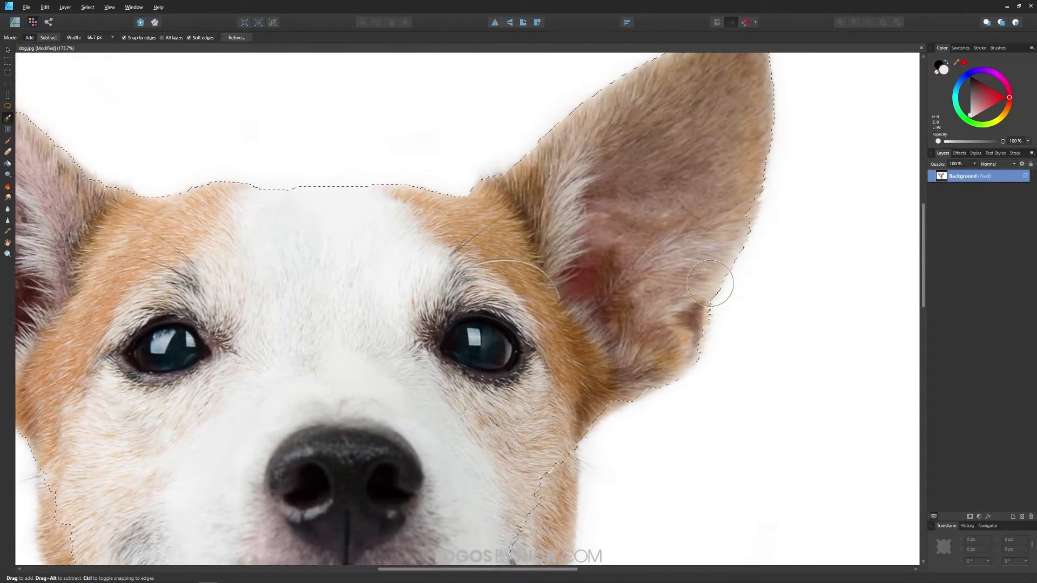
mouse_move(710, 283)
left_mouse_down()
mouse_move(721, 264)
mouse_move(736, 268)
mouse_move(706, 301)
mouse_move(719, 297)
mouse_move(649, 342)
left_mouse_up()
scroll(706, 352, "down", 4)
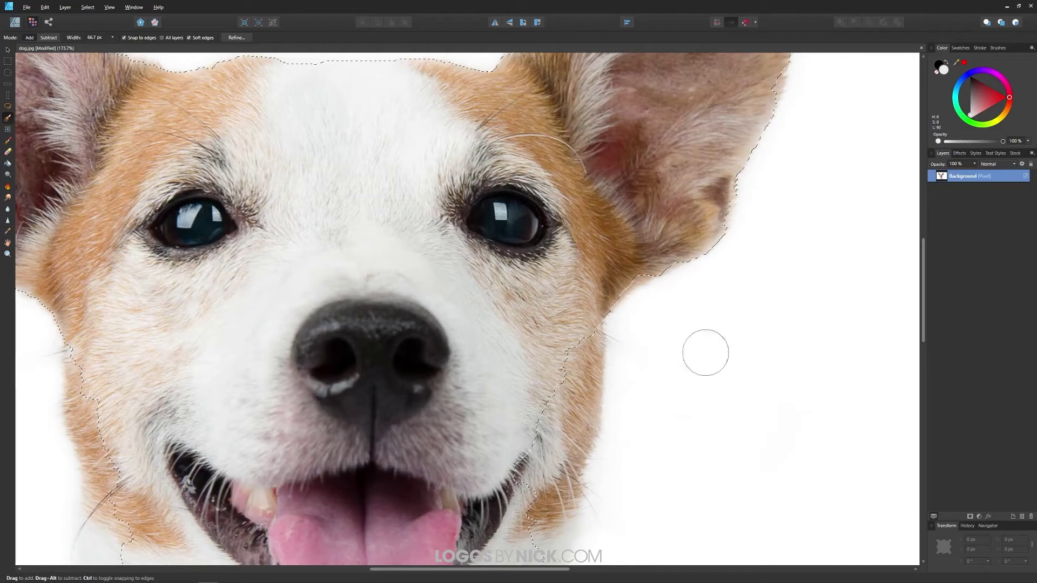
mouse_move(586, 338)
left_mouse_down()
mouse_move(534, 395)
mouse_move(577, 401)
mouse_move(570, 384)
mouse_move(589, 383)
mouse_move(549, 425)
mouse_move(578, 429)
left_mouse_up()
scroll(578, 429, "down", 8)
scroll(544, 312, "left", 12)
scroll(545, 443, "down", 8)
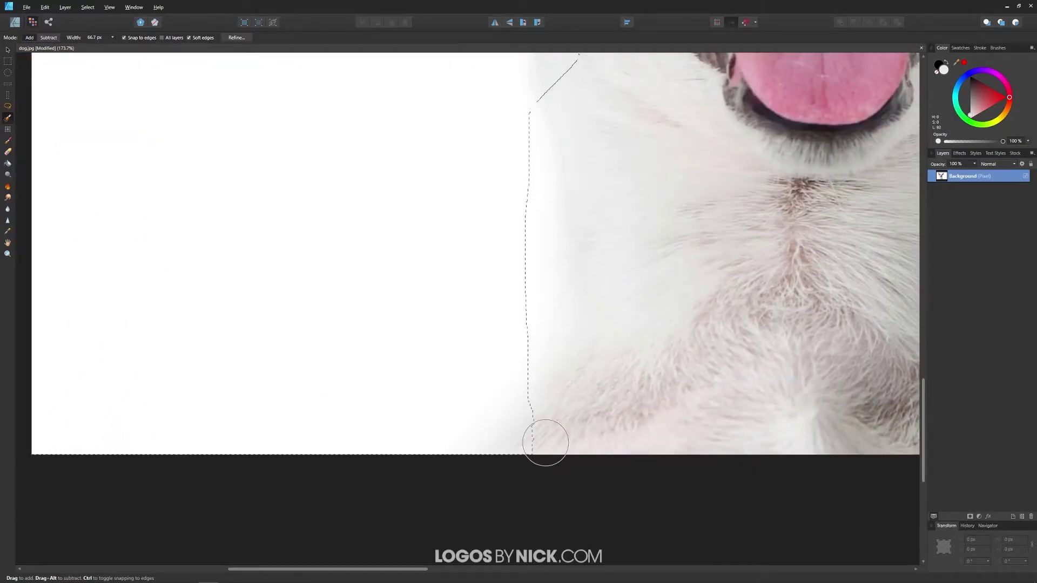
scroll(546, 443, "up", 2)
scroll(545, 443, "right", 2)
left_click_drag(486, 351, 497, 293)
scroll(498, 294, "up", 10)
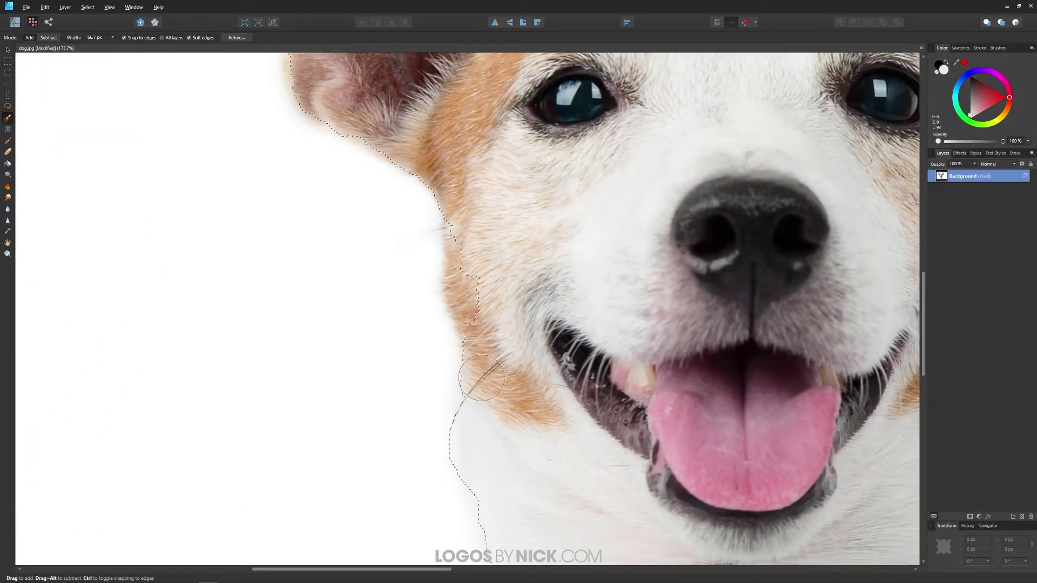
scroll(481, 377, "up", 6)
scroll(470, 312, "right", 8)
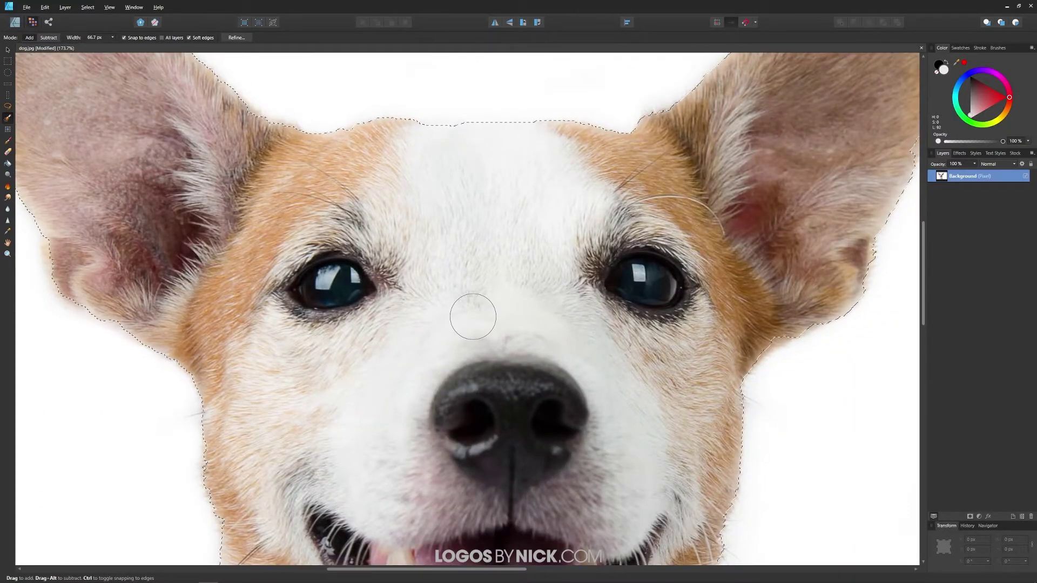
- Zoom into the left ear and extend the selection along its tip's upper edge
scroll(472, 317, "down", 5)
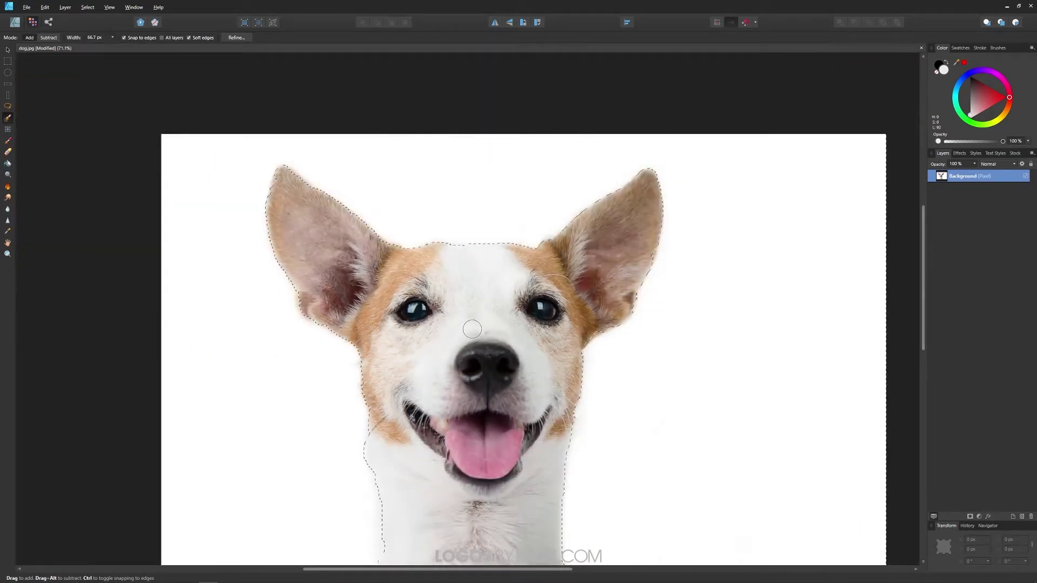
scroll(472, 329, "down", 2)
scroll(472, 329, "up", 1)
scroll(502, 324, "left", 2)
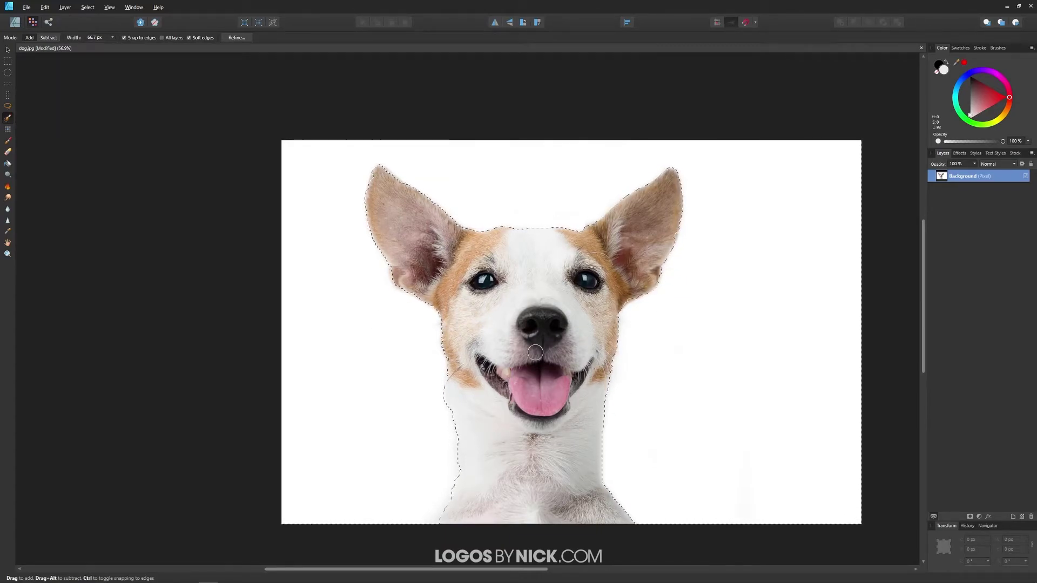
scroll(642, 306, "up", 3)
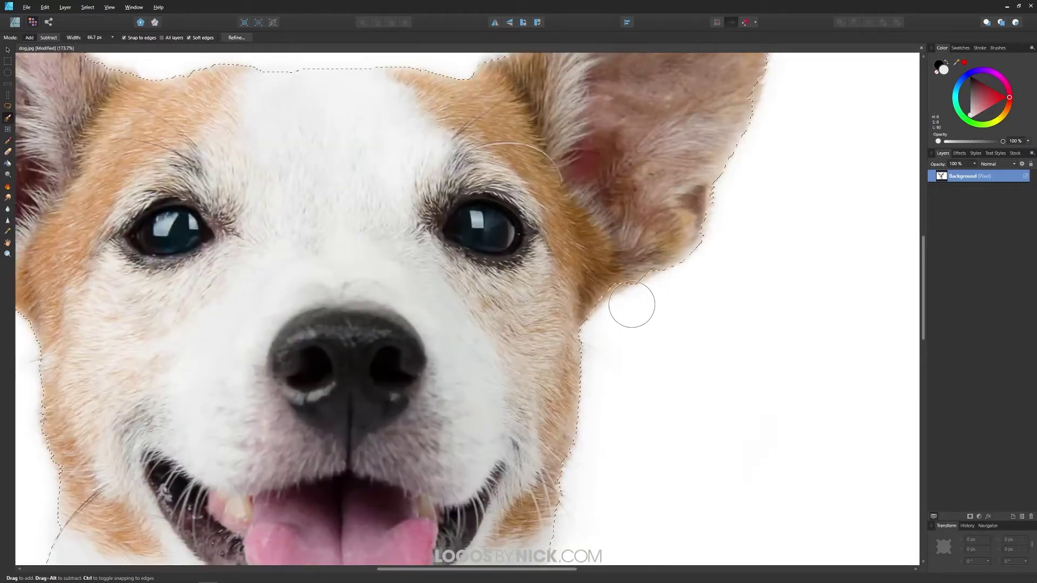
scroll(630, 301, "up", 3)
scroll(278, 347, "down", 4)
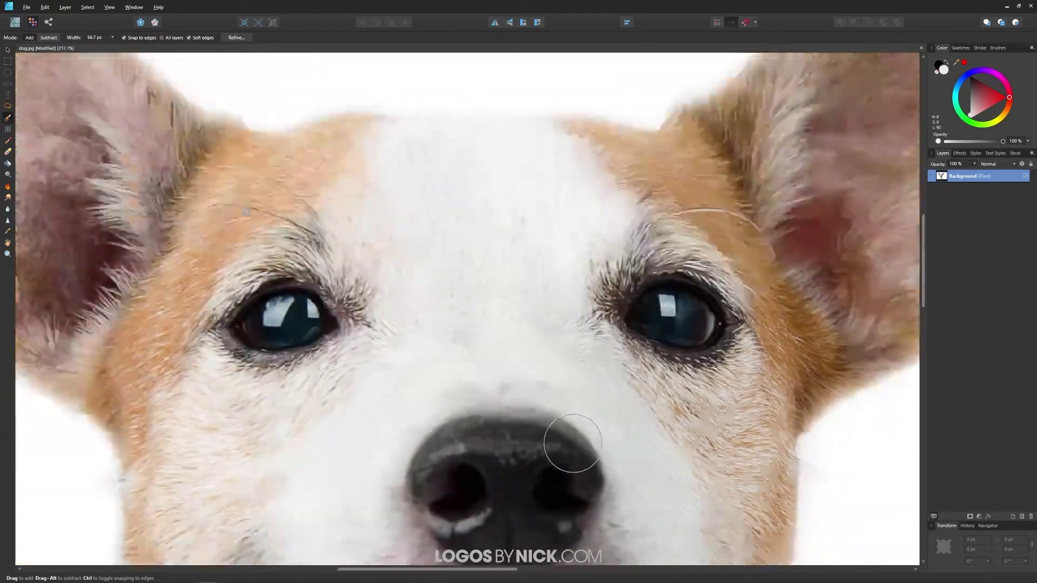
scroll(348, 269, "up", 3)
scroll(348, 268, "up", 2)
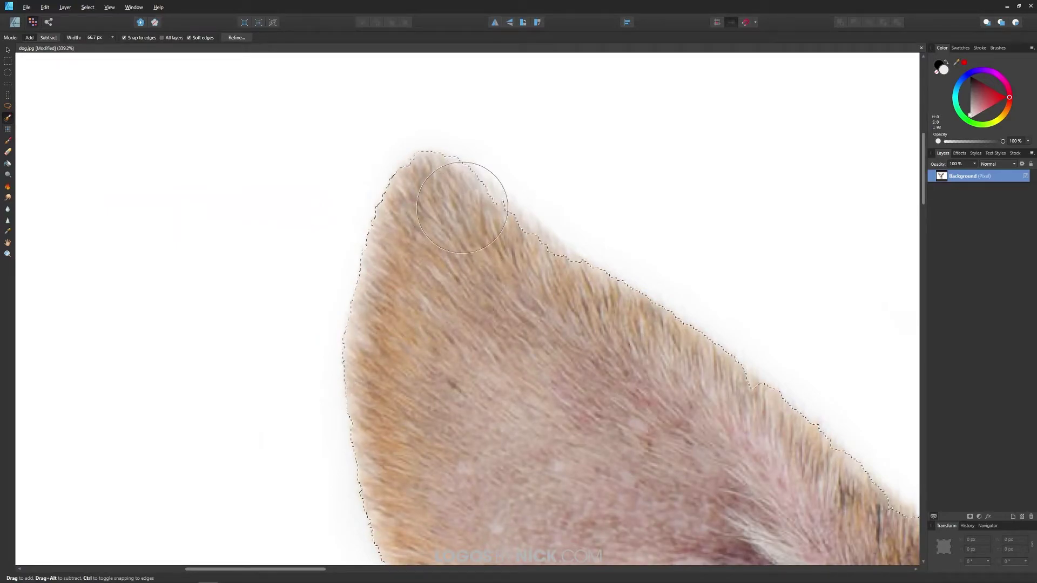
mouse_move(459, 183)
left_mouse_down()
mouse_move(501, 209)
mouse_move(494, 222)
left_mouse_up()
- Push the selection outward along the left ear's lower edge
scroll(494, 221, "down", 4)
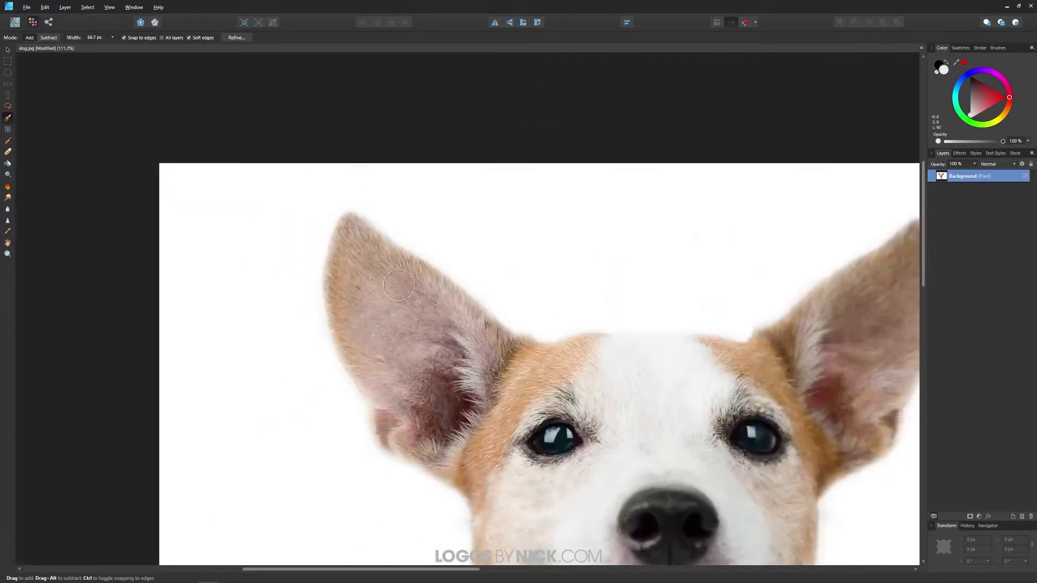
scroll(509, 349, "up", 1)
scroll(510, 330, "up", 3)
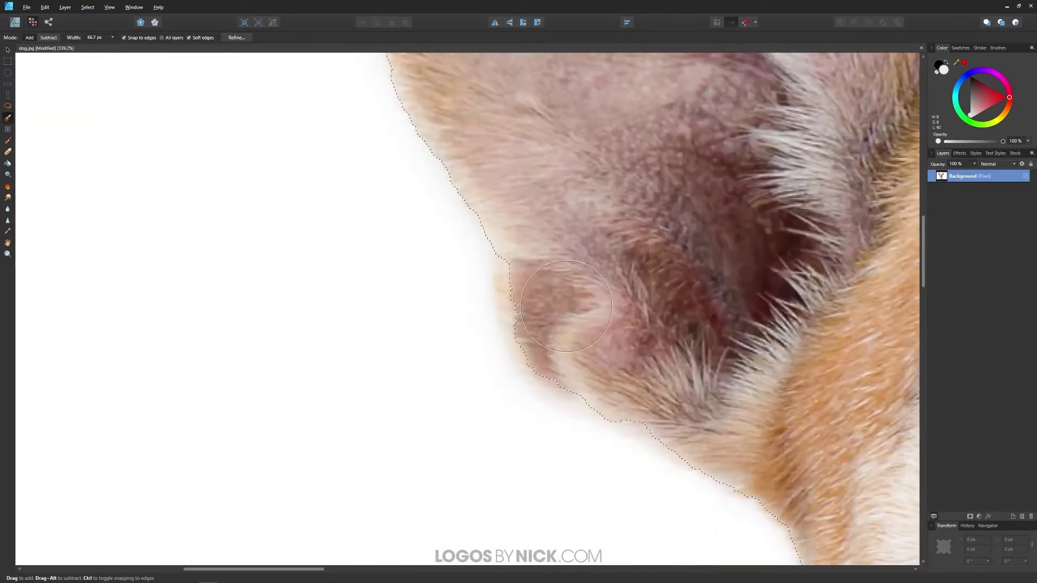
mouse_move(566, 306)
left_mouse_down()
mouse_move(537, 299)
mouse_move(561, 321)
mouse_move(536, 326)
left_mouse_up()
scroll(540, 325, "down", 5)
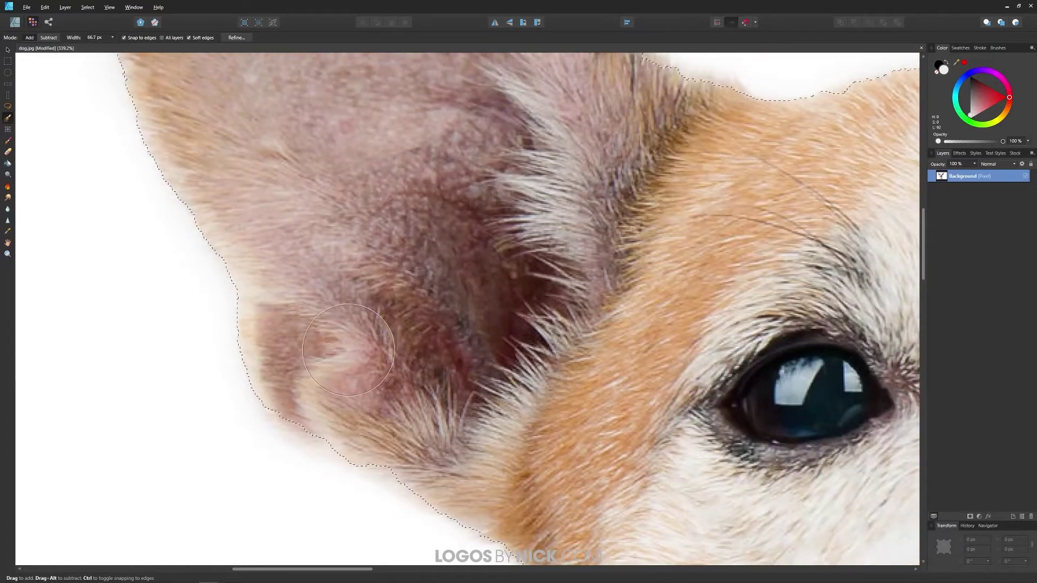
scroll(546, 326, "down", 1)
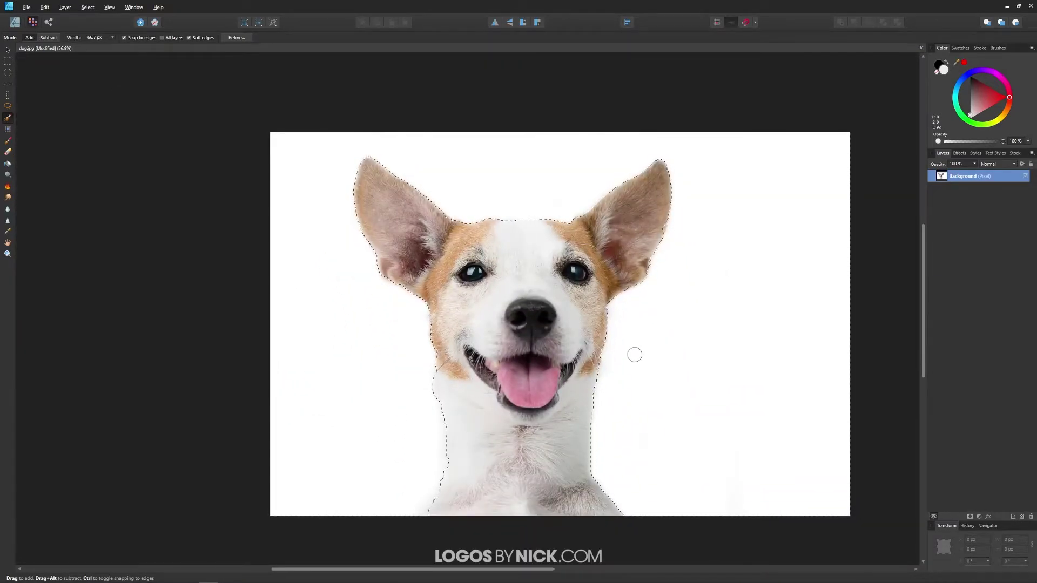
- Open Refine Selection with Matte edges at 10% border and brush along the ear fur
left_click(236, 38)
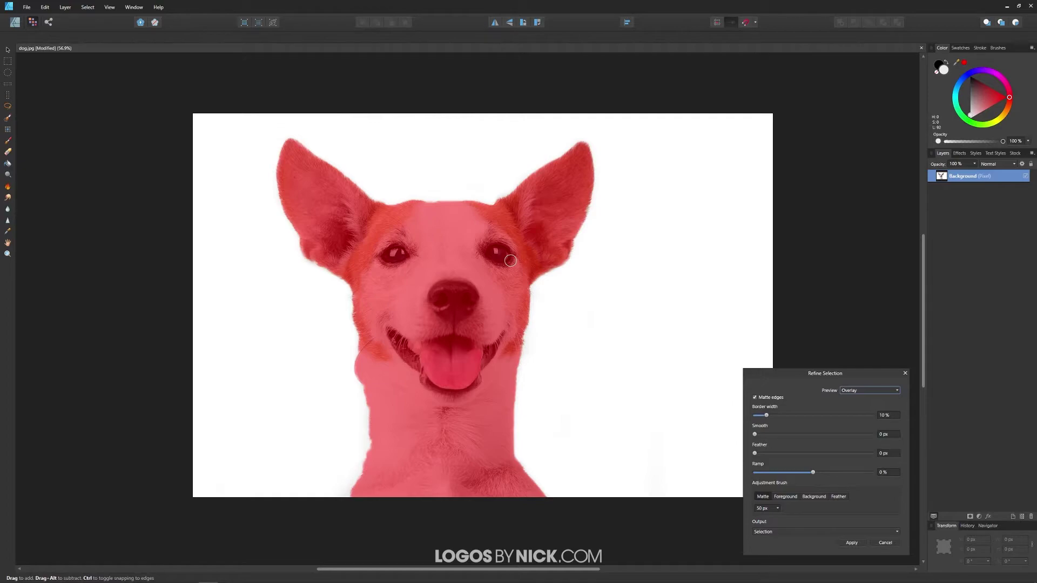
scroll(548, 150, "up", 5)
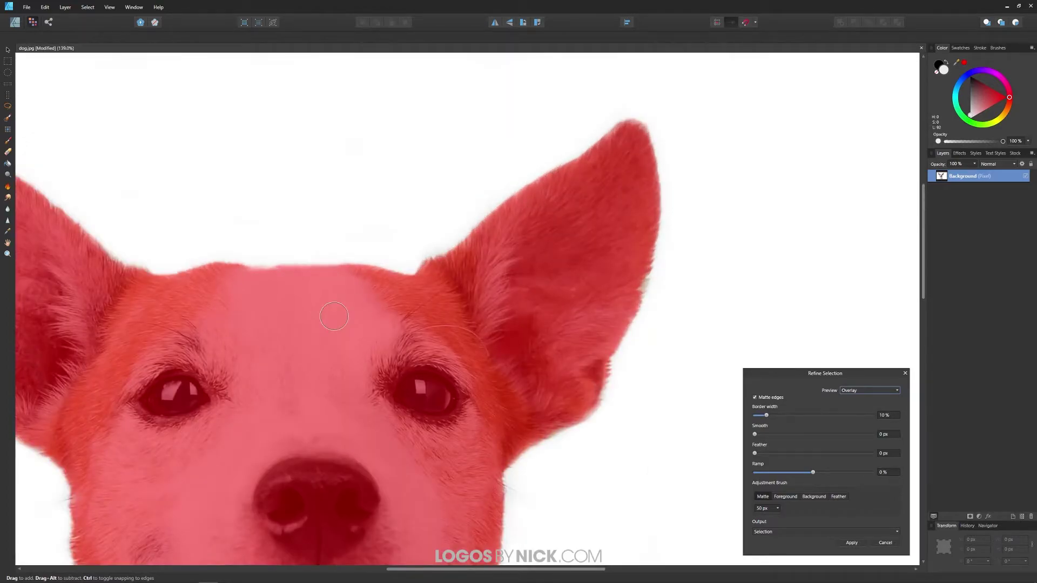
scroll(249, 247, "left", 4)
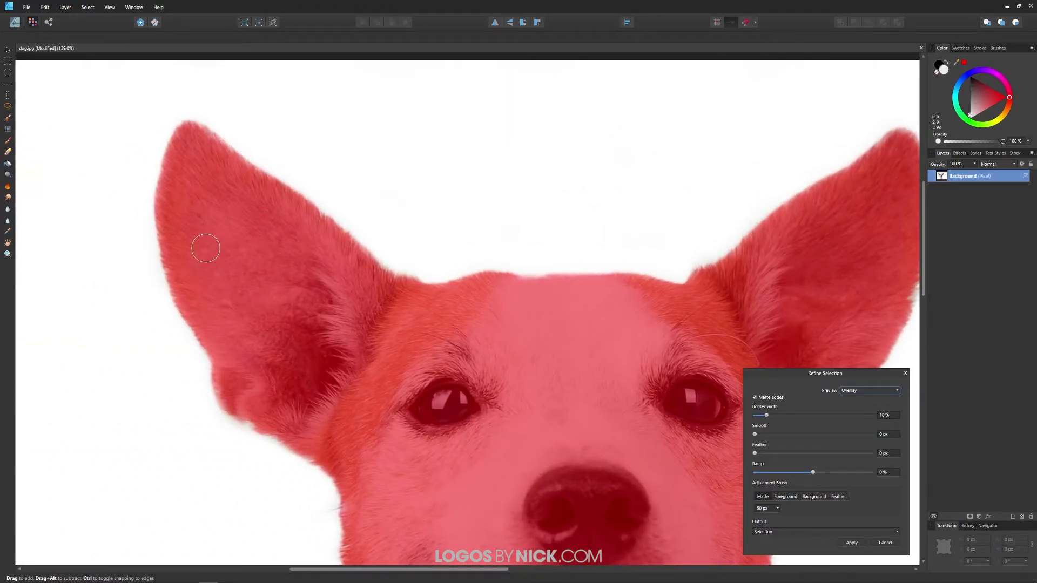
scroll(205, 248, "down", 2)
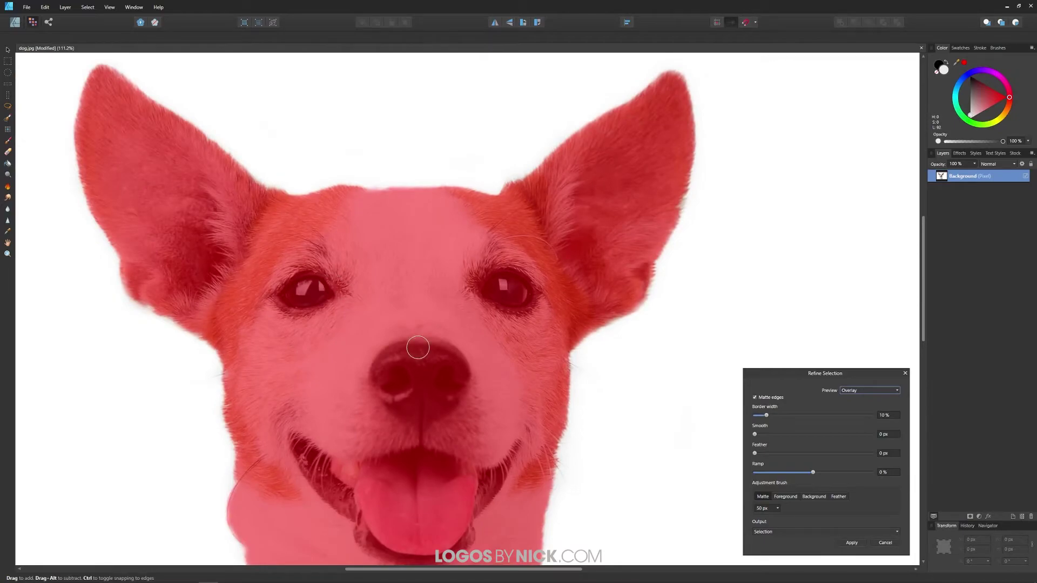
scroll(261, 272, "up", 4)
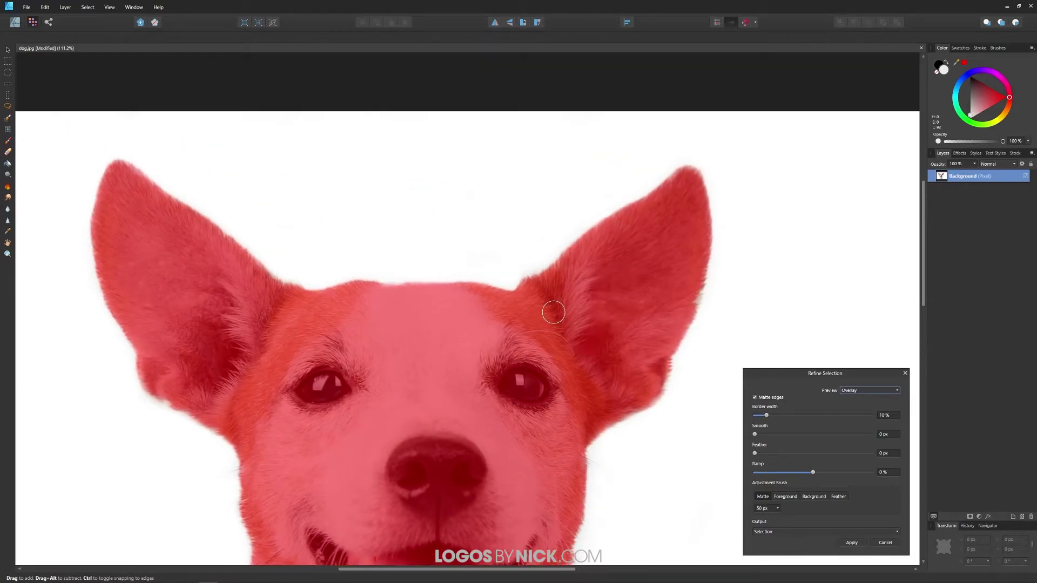
left_click_drag(320, 324, 301, 321)
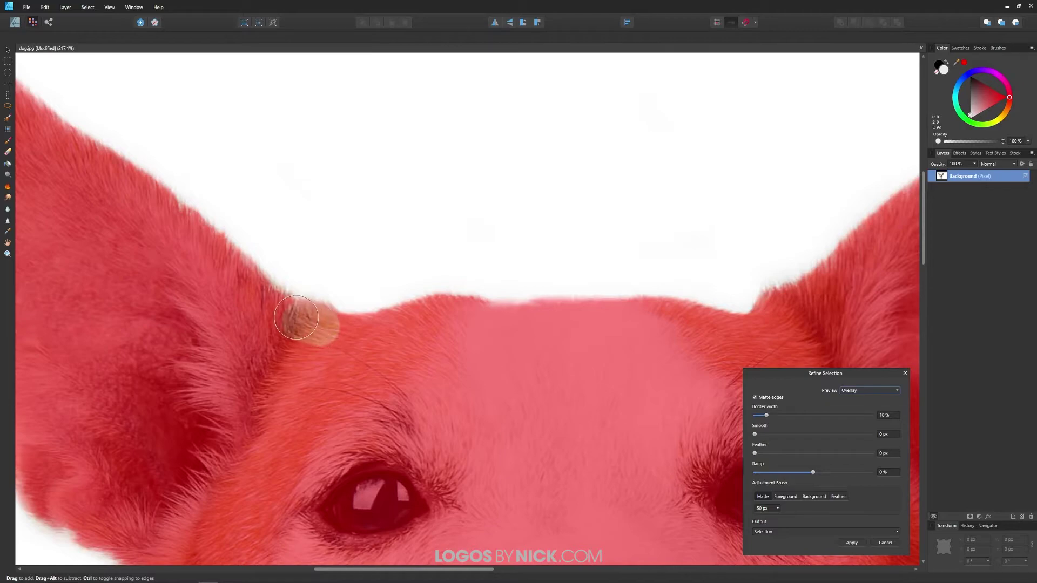
- Refine a further stretch of ear edge with the matte adjustment brush
scroll(324, 378, "down", 5)
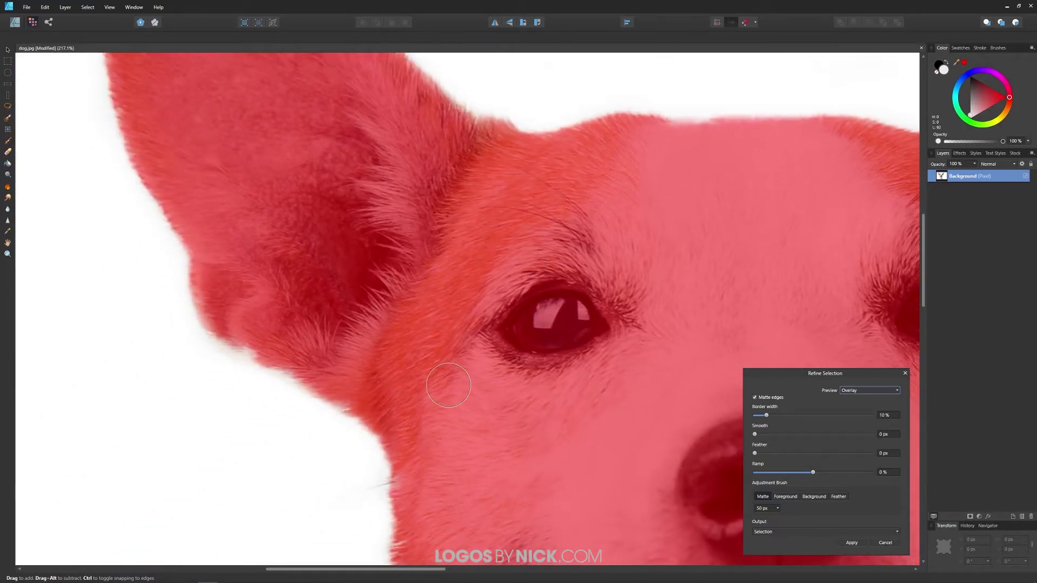
scroll(427, 356, "up", 1)
scroll(455, 486, "up", 5)
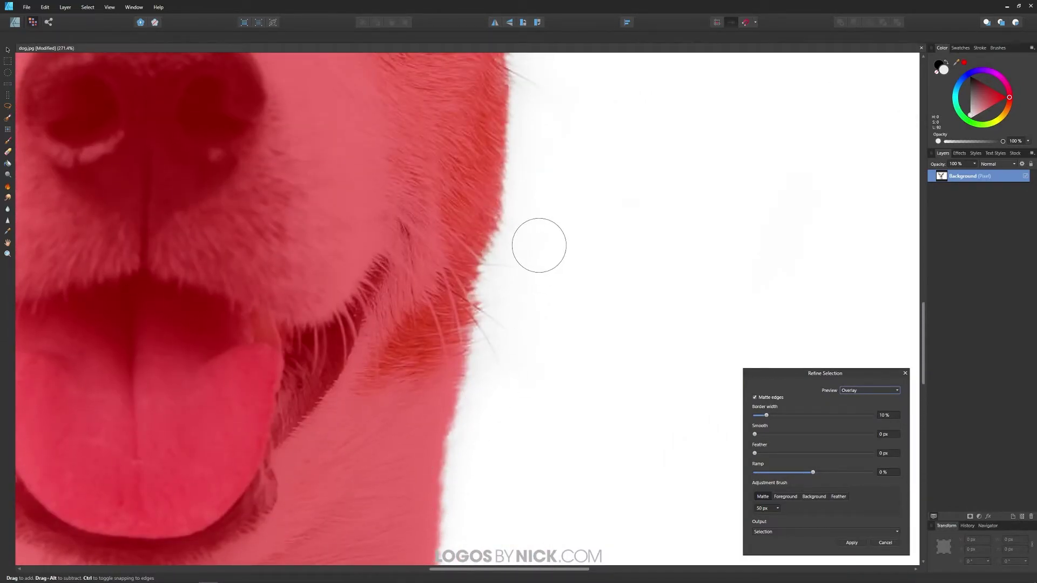
scroll(527, 332, "up", 2)
scroll(527, 333, "up", 8)
scroll(527, 332, "right", 3)
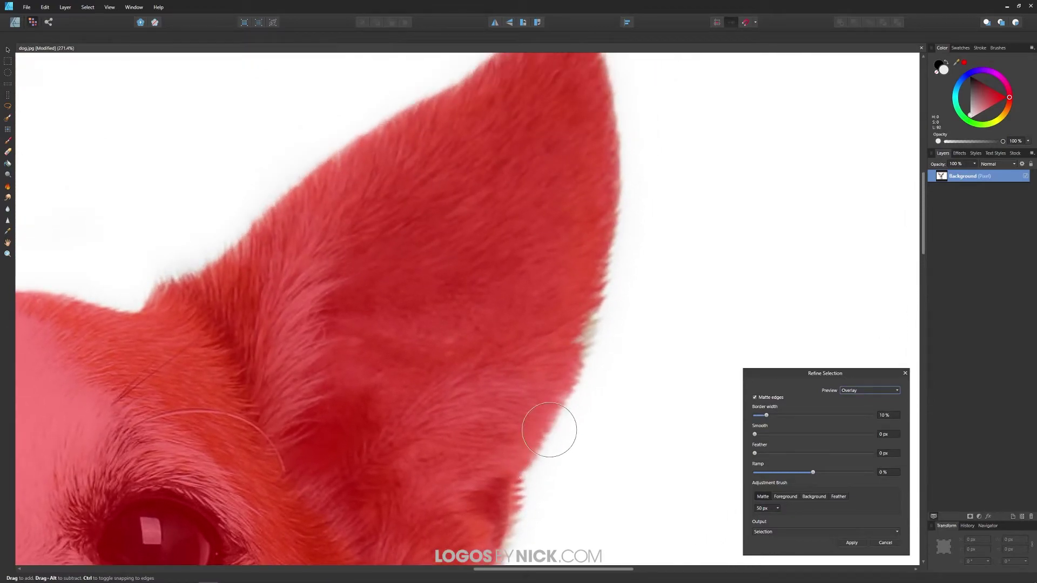
scroll(519, 293, "up", 2)
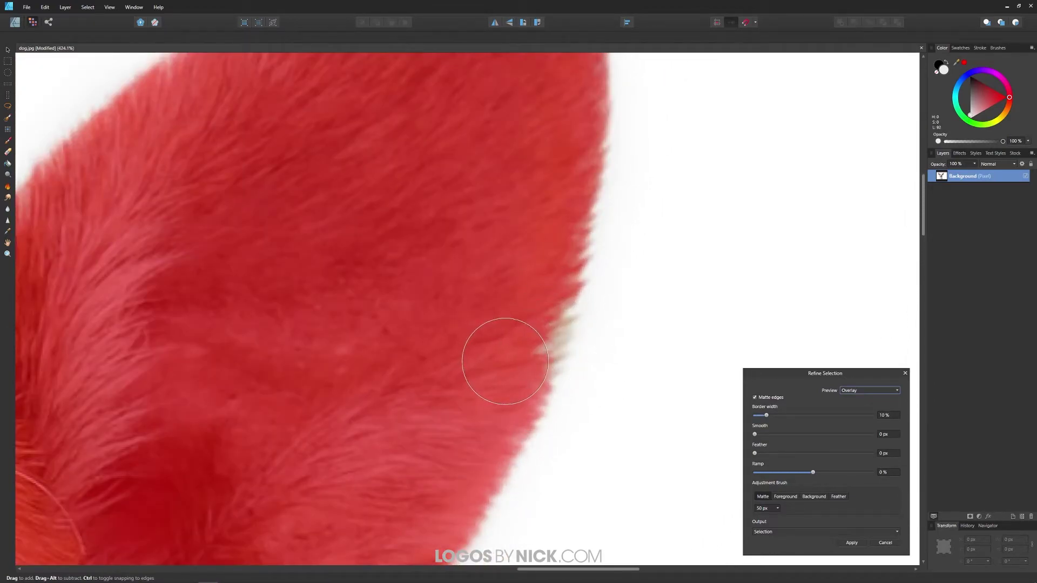
left_click_drag(513, 370, 537, 345)
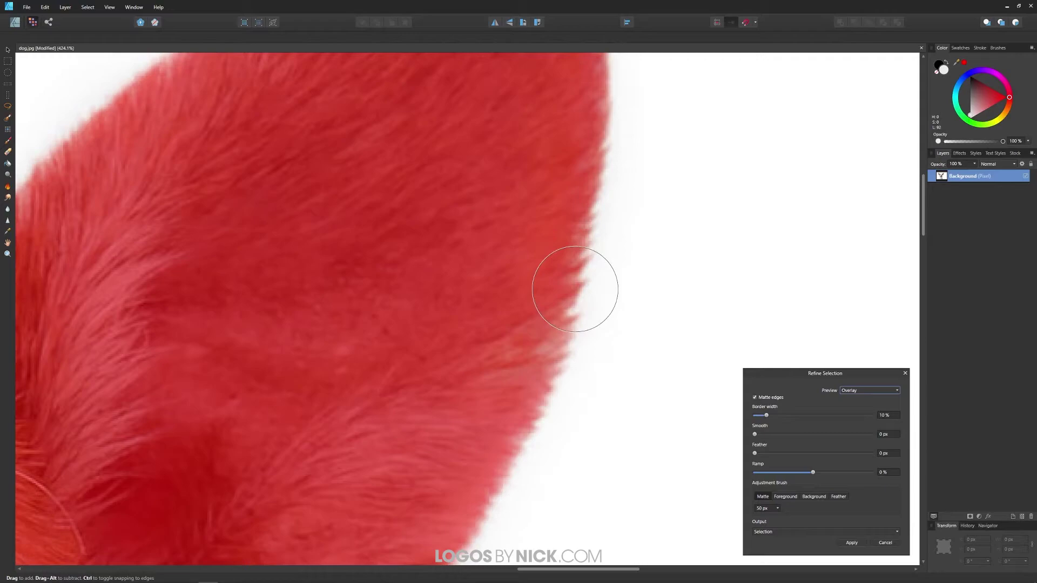
scroll(523, 394, "up", 2)
scroll(523, 393, "down", 8)
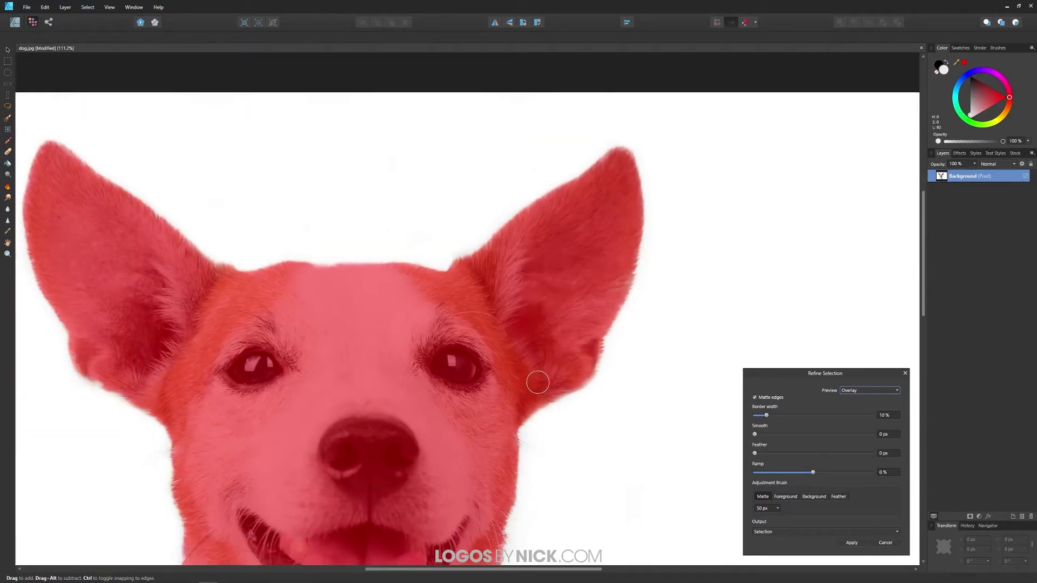
scroll(692, 402, "down", 2)
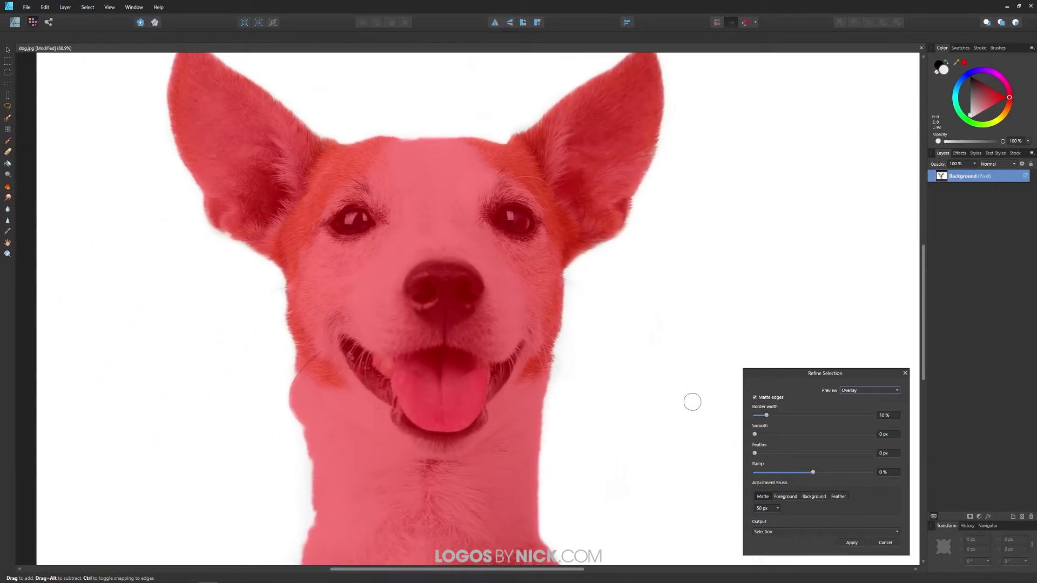
left_click_drag(766, 416, 803, 416)
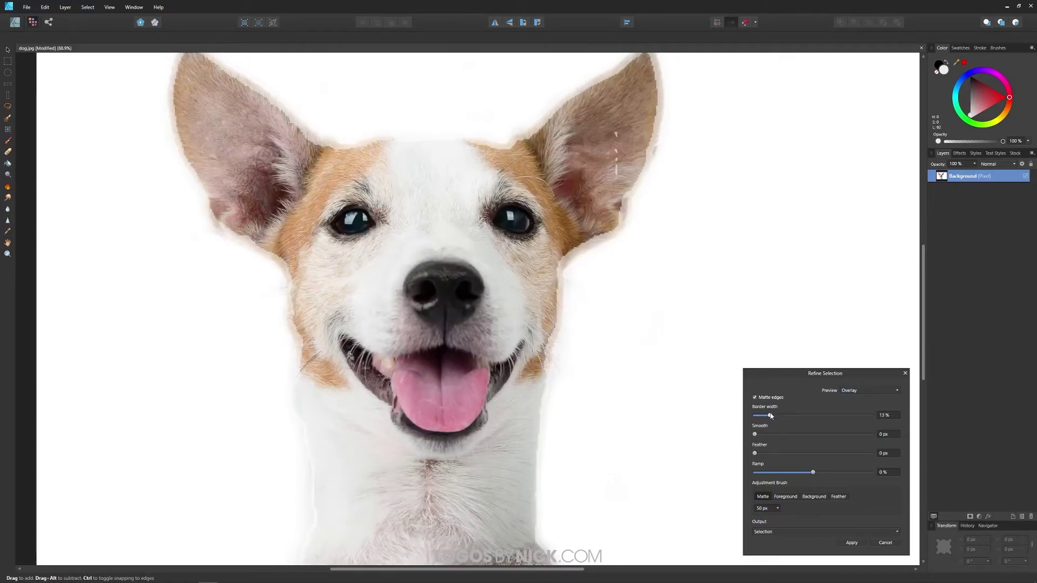
left_click_drag(803, 415, 768, 416)
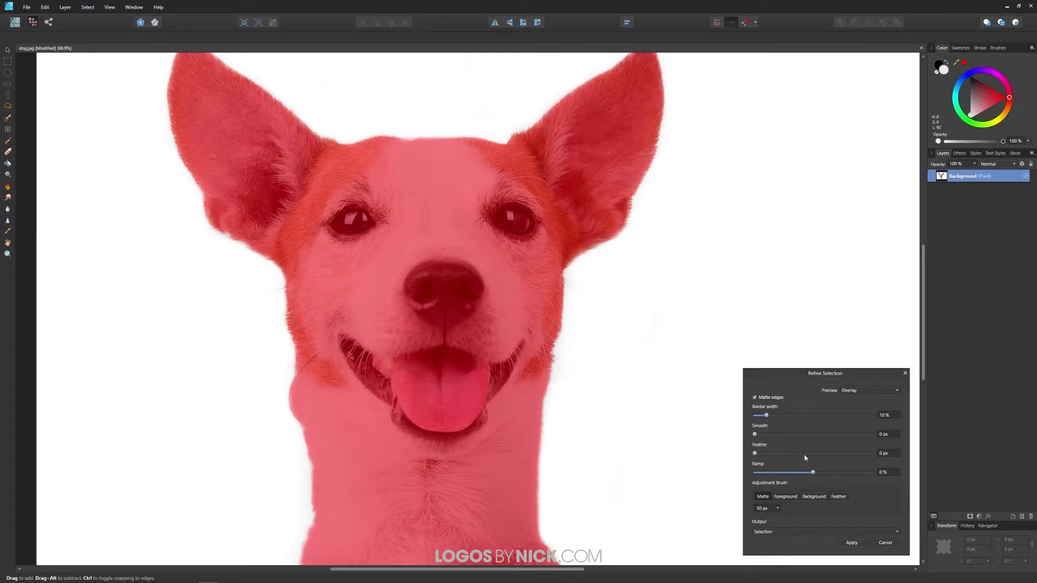
scroll(558, 377, "down", 3)
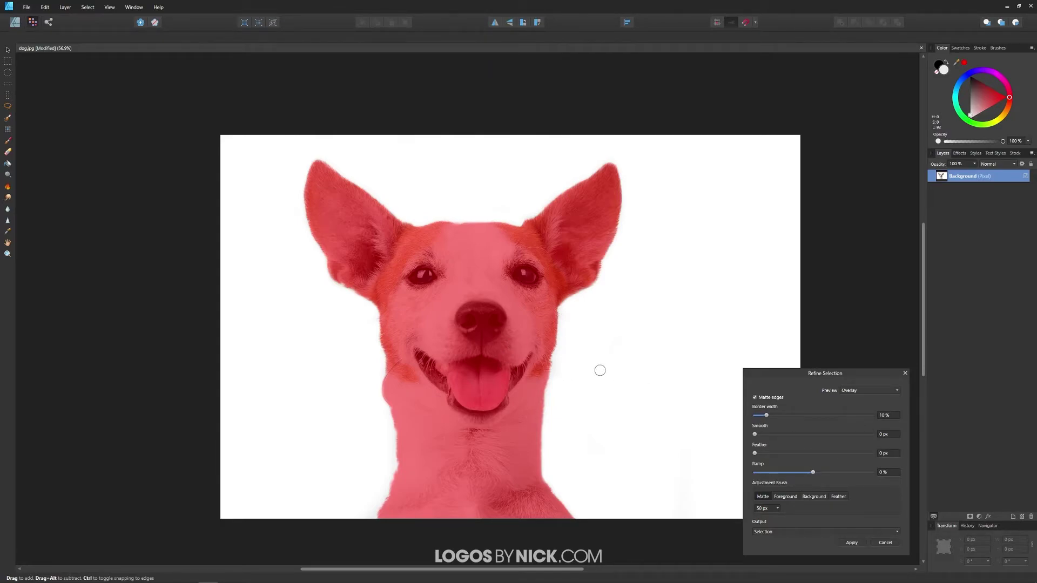
left_click(853, 542)
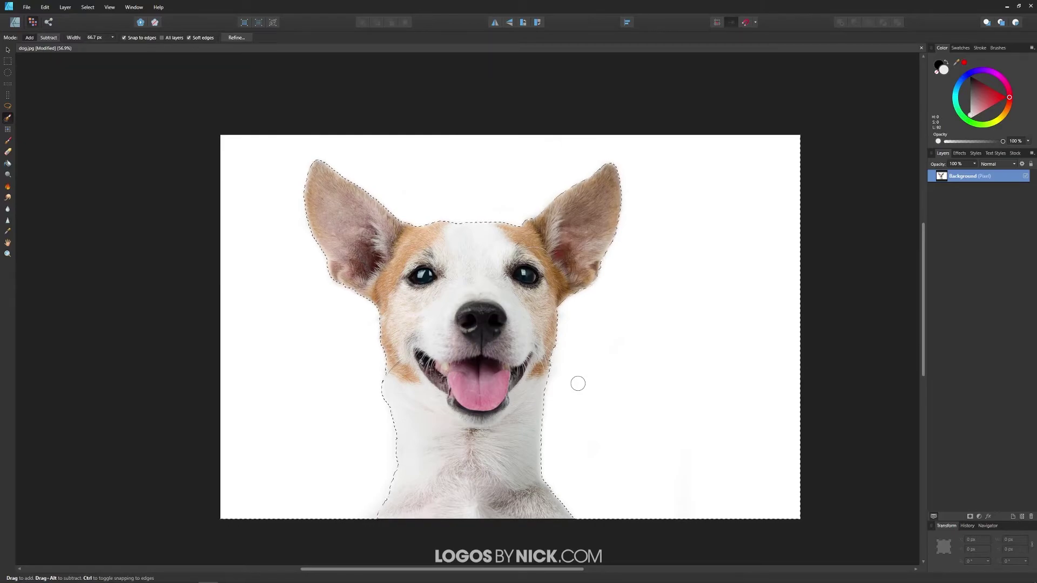
- Delete the white background to transparency and clear the selection with Select > Deselect
key("Delete")
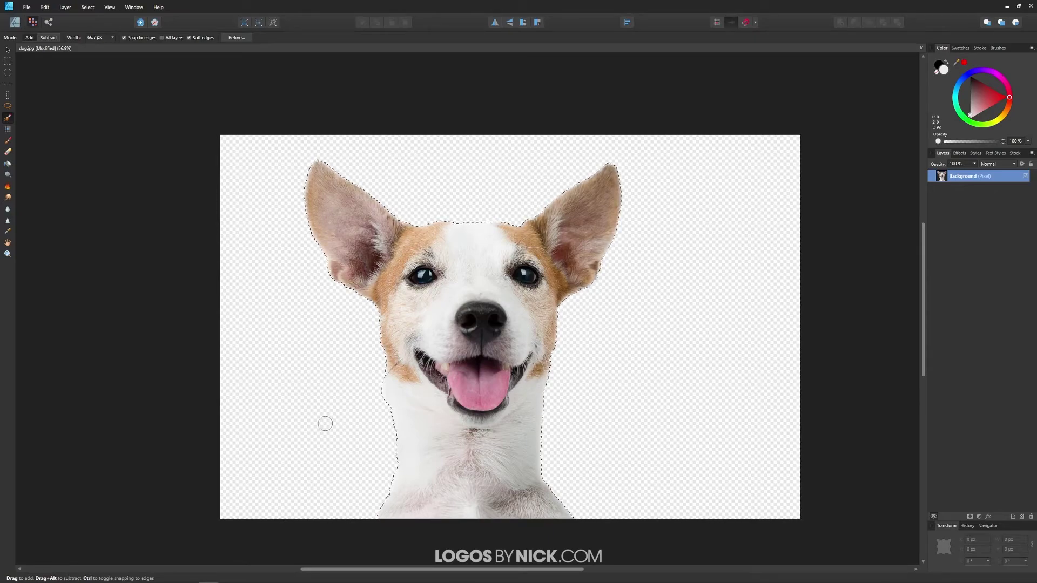
left_click(90, 8)
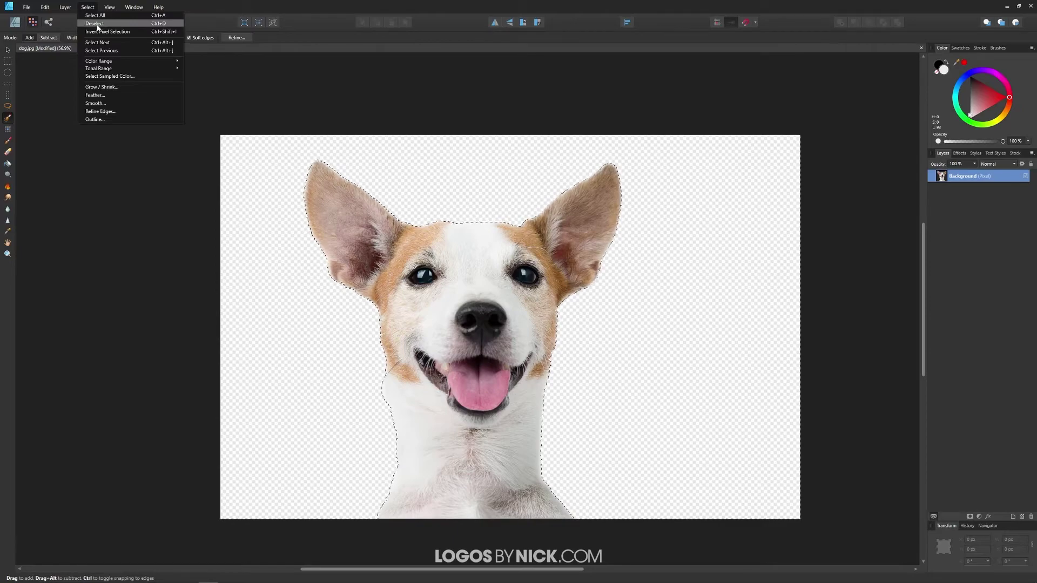
left_click(97, 23)
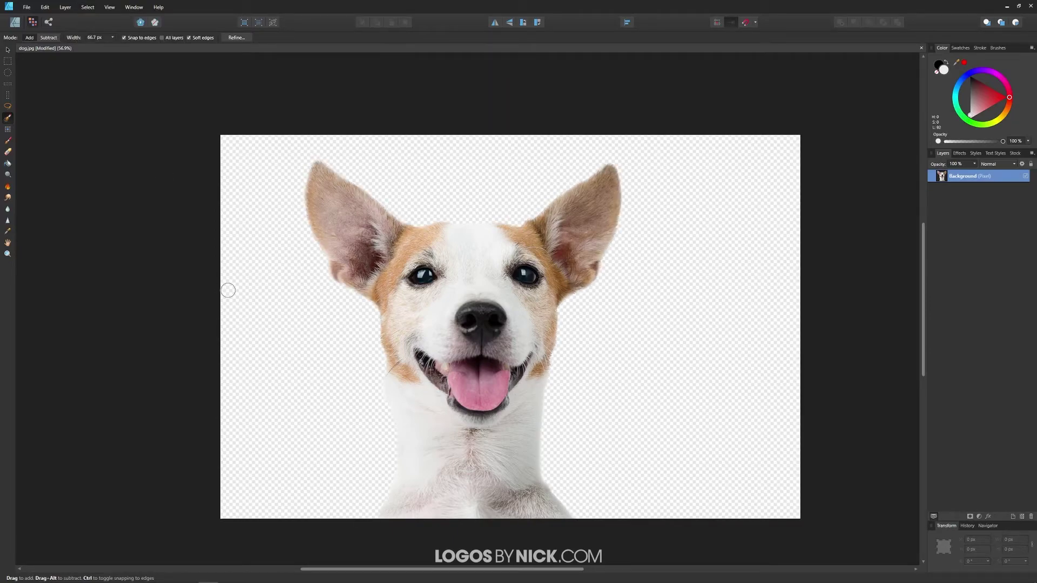
- Export the cutout as PNG named dog-no-background into the Remove White Background folder
left_click(26, 7)
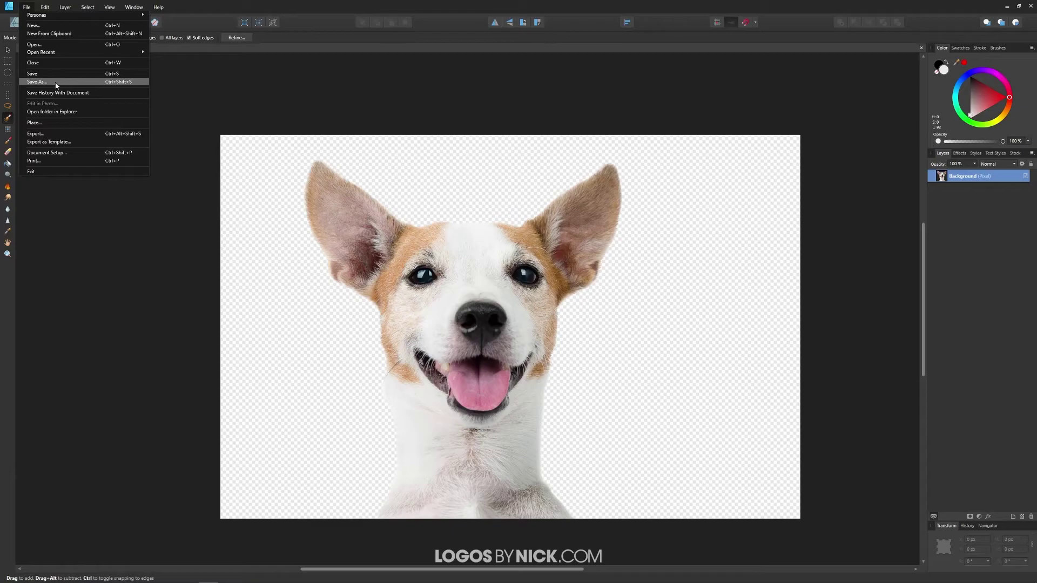
left_click(57, 134)
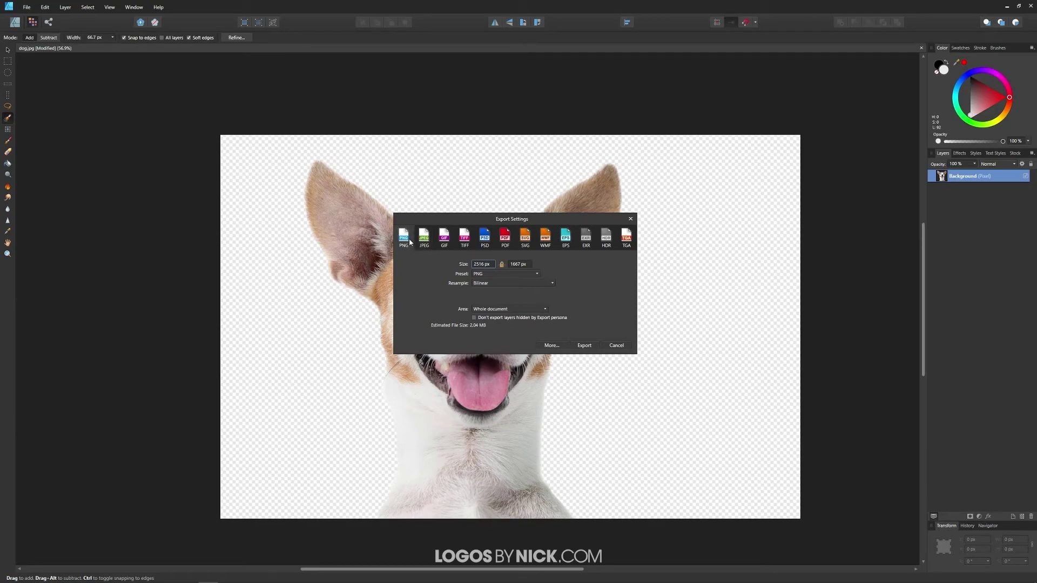
left_click(584, 345)
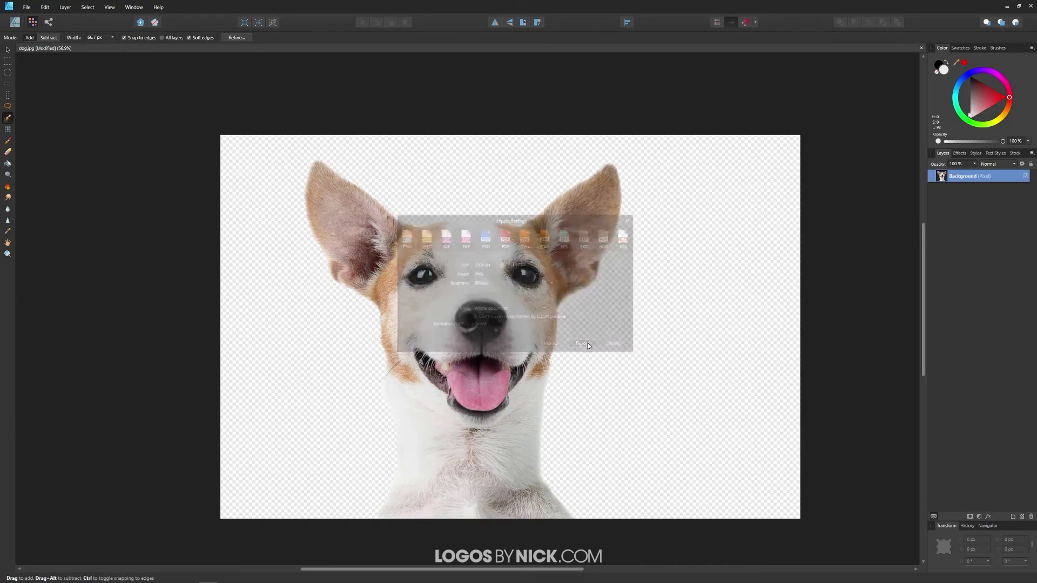
left_click_drag(349, 10, 590, 76)
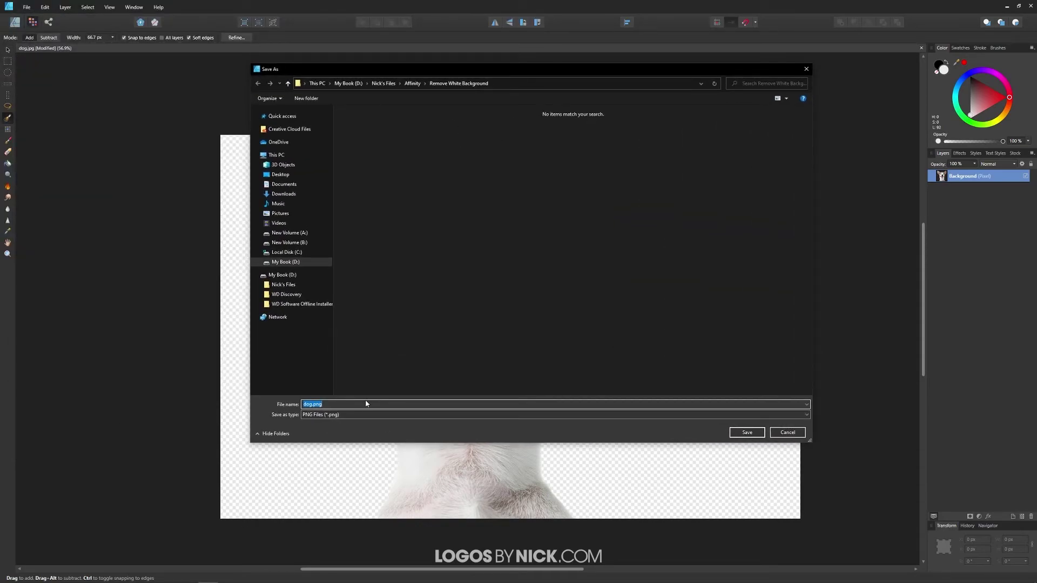
type("dog-no-background")
left_click(747, 432)
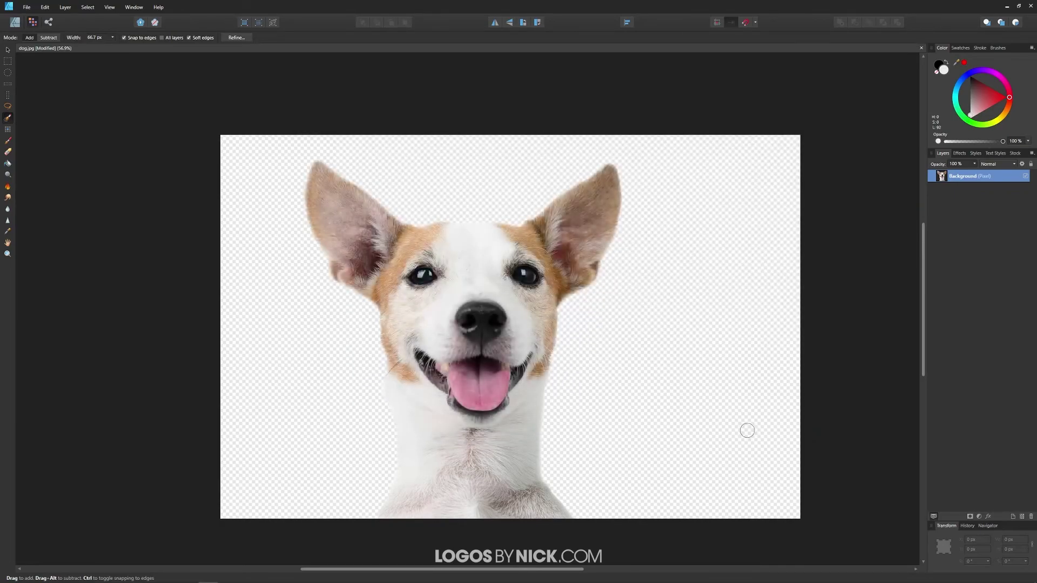